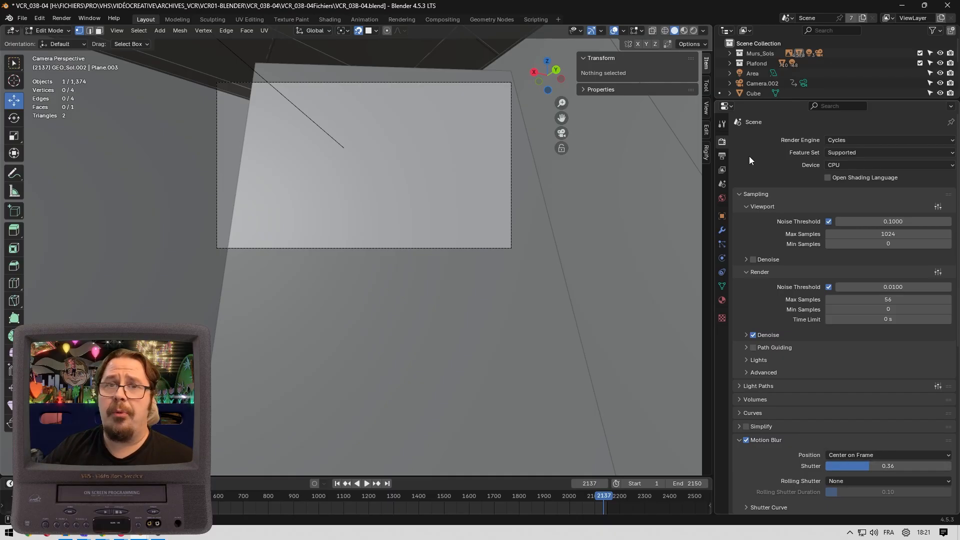
- Add a color Shader AOV pass named AOV_AO to the view layer
left_click(723, 170)
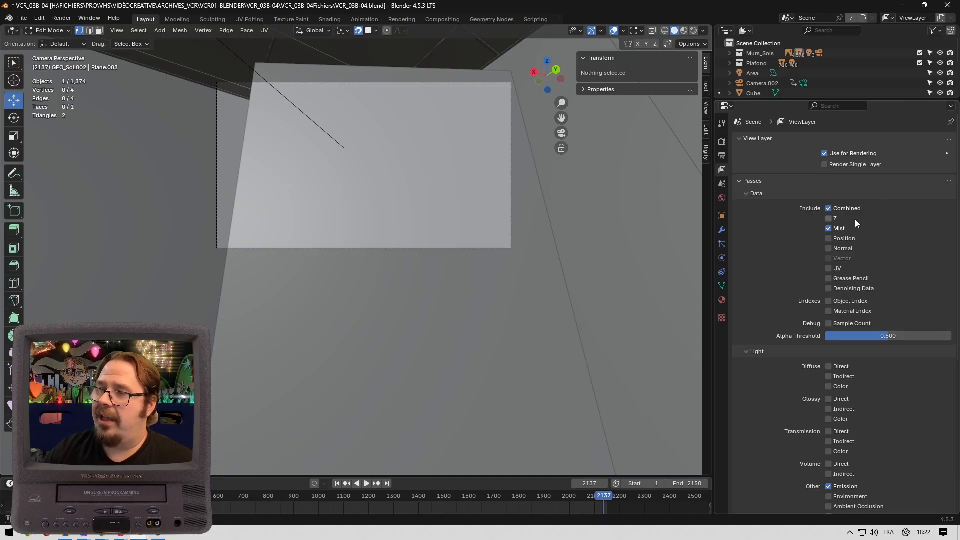
scroll(804, 269, "down", 4)
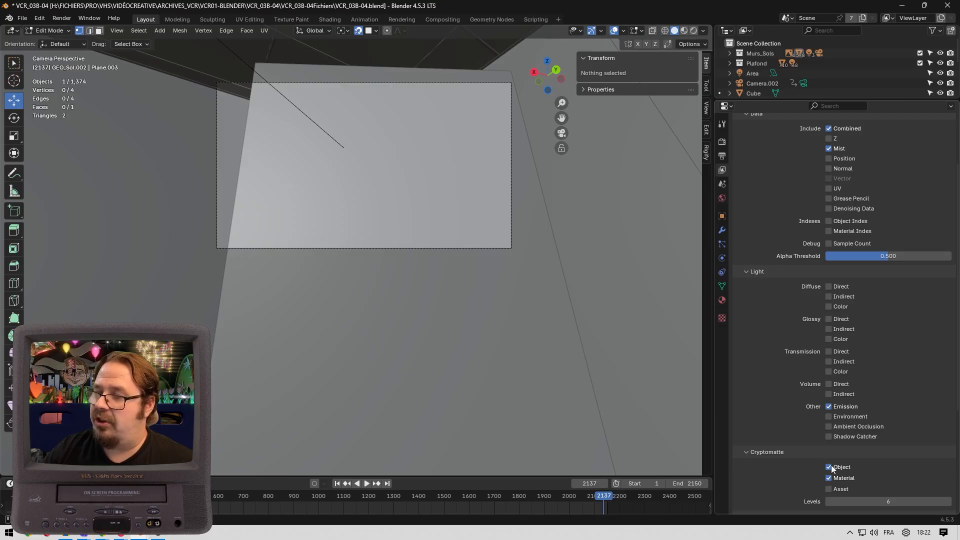
scroll(845, 481, "down", 3)
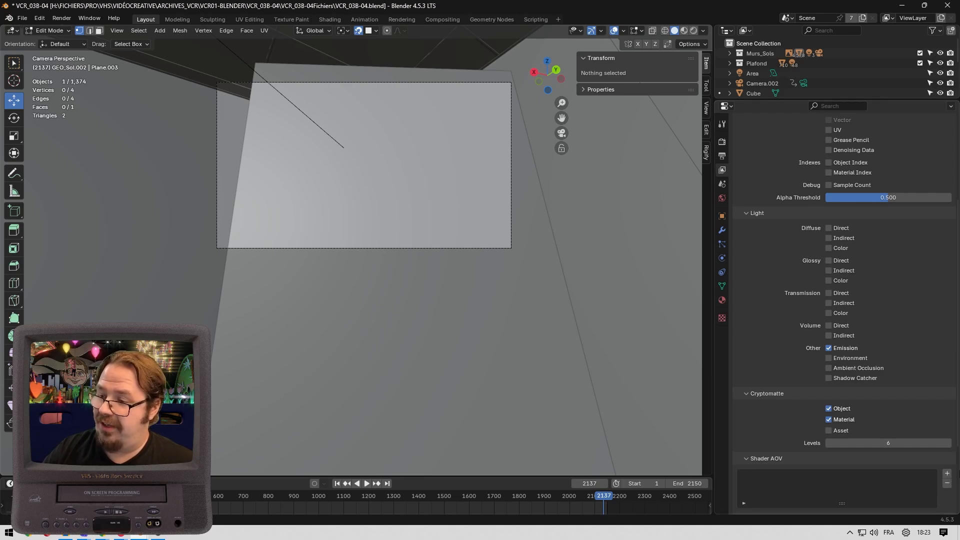
left_click(947, 473)
double_click(757, 481)
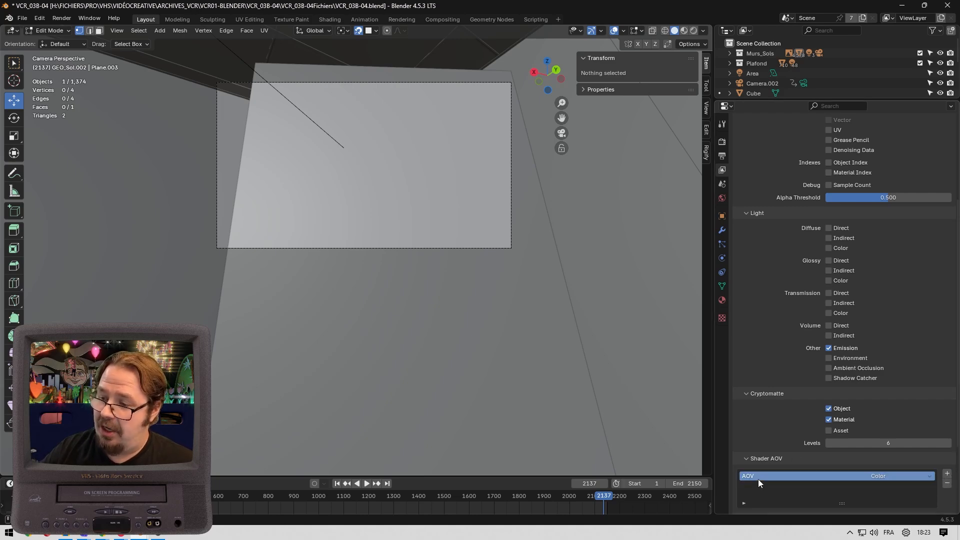
type("AOV_AO")
key("Return")
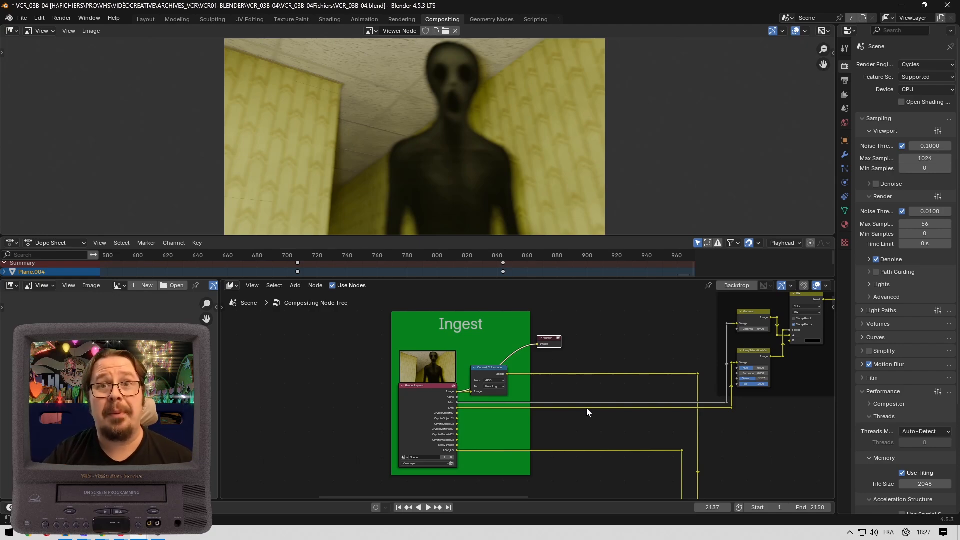
- Preview the Ingest frame's Convert Colorspace output through the Viewer and locate the render Color Management settings
scroll(637, 381, "up", 3)
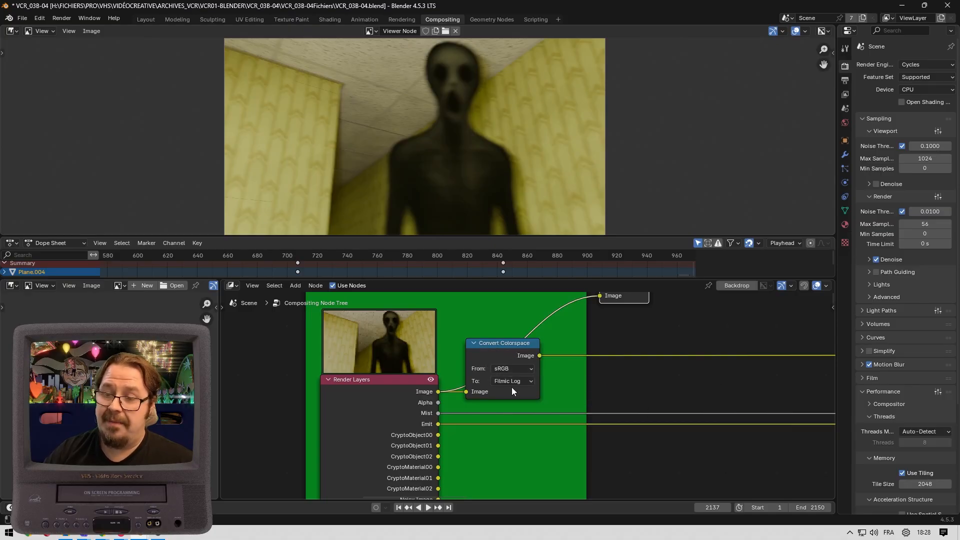
left_click(522, 348, "ctrl+shift")
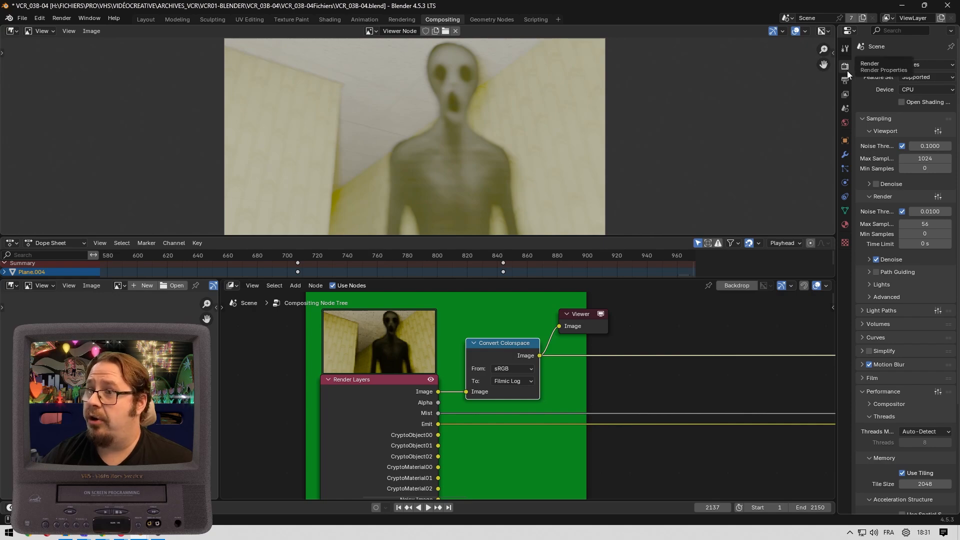
scroll(867, 120, "down", 4)
scroll(867, 122, "down", 3)
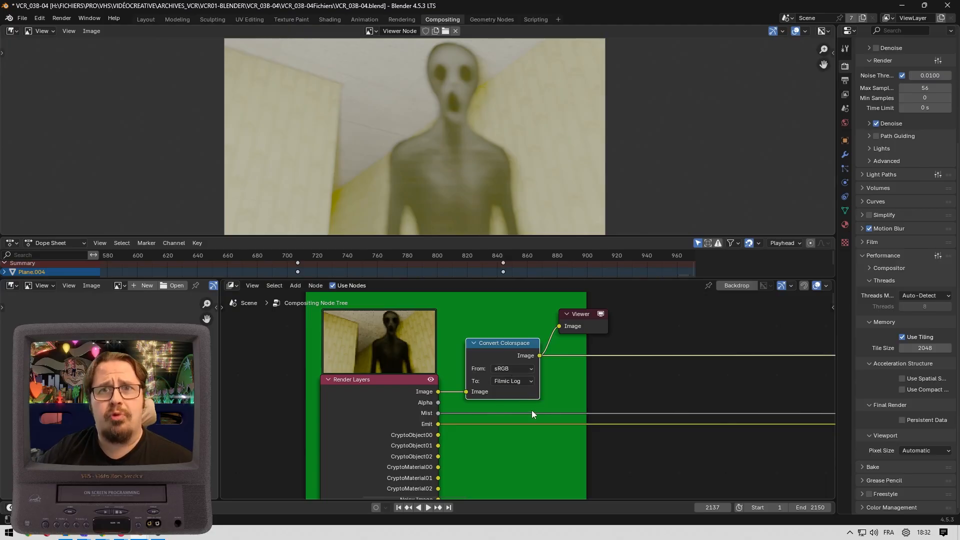
- Preview the AO mask's Alpha Over, MAT_CeilingTracks Cryptomatte mix and combined Mix outputs through the Viewer
scroll(533, 410, "down", 2)
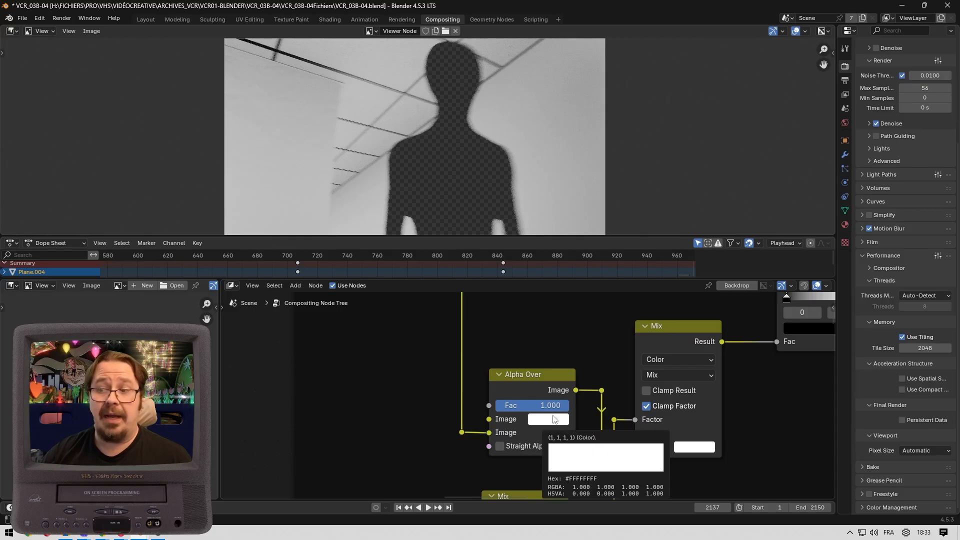
left_click(529, 386, "ctrl+shift")
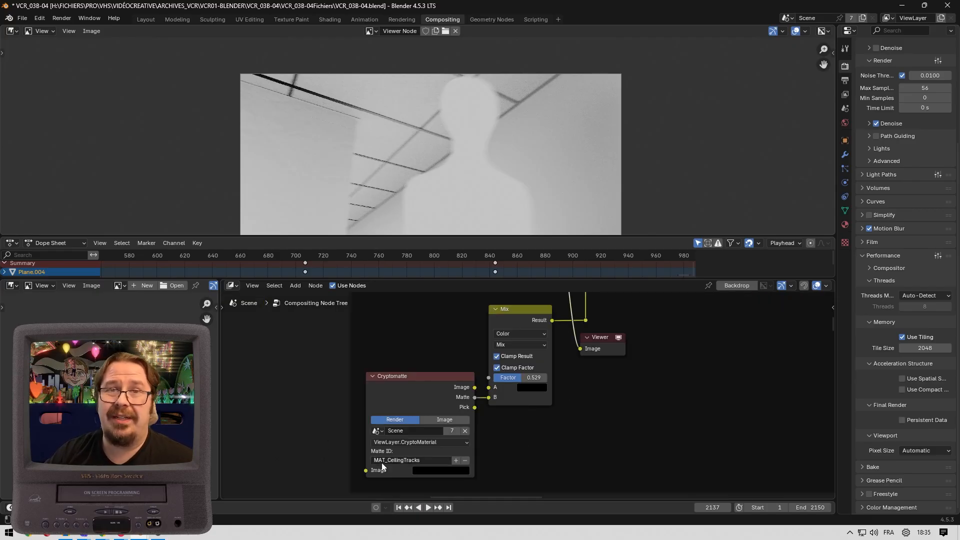
left_click(422, 405, "ctrl+shift")
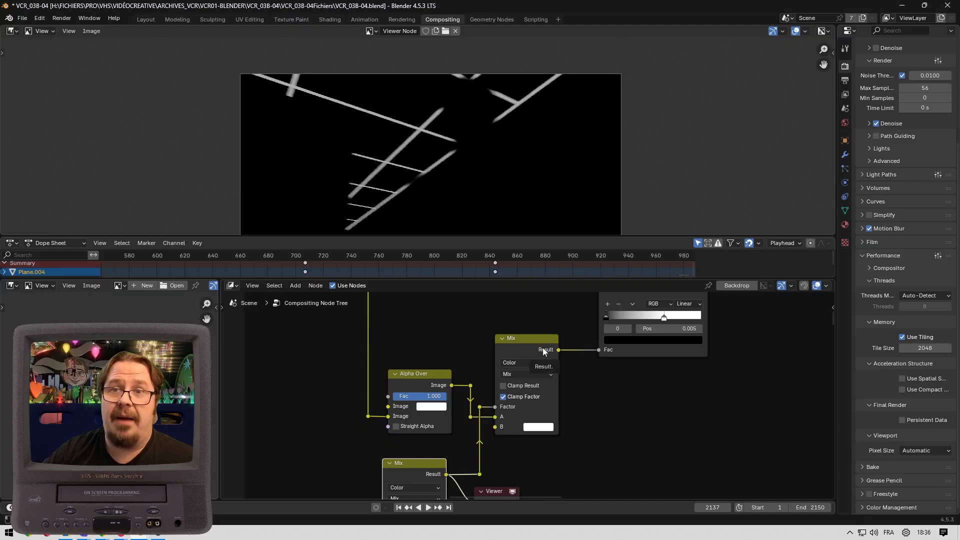
left_click(542, 347, "ctrl+shift")
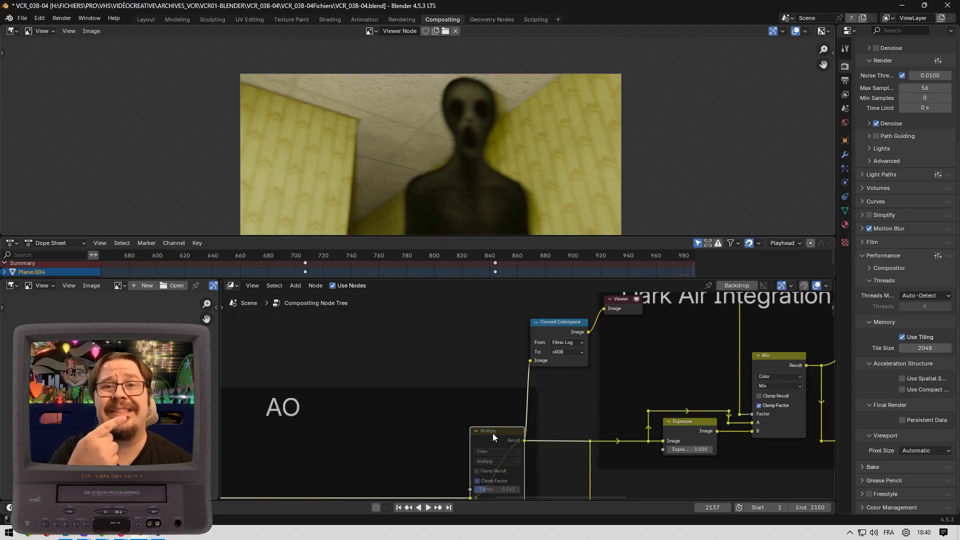
- Unmute the Multiply node that blends the ambient occlusion in the AO frame
key("m")
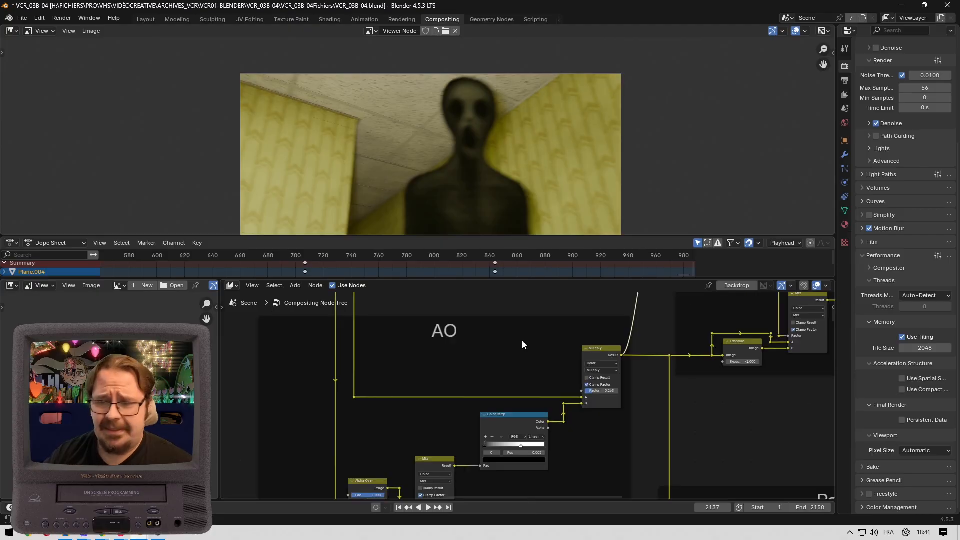
middle_click_drag(522, 341, 548, 418)
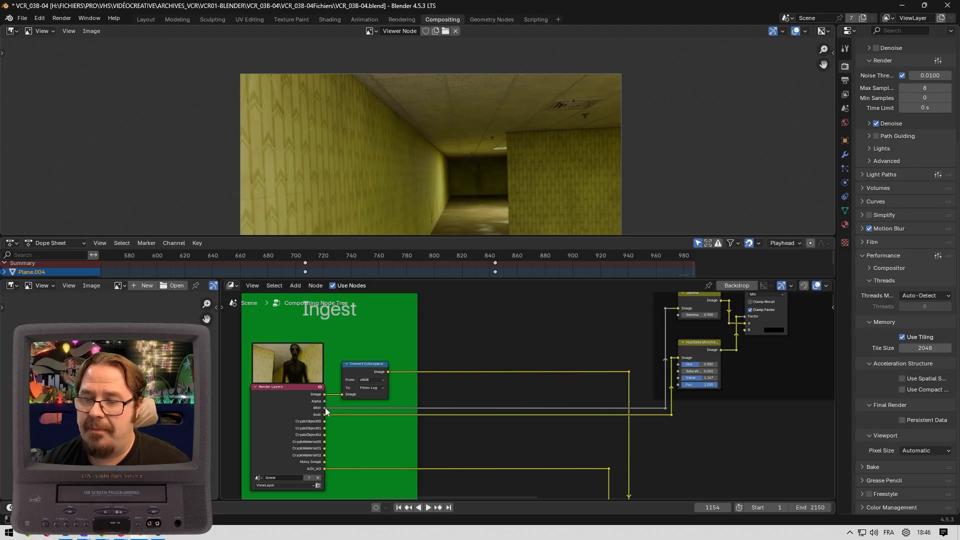
- Preview the Mist pass, its Gamma output and the Mix result of the Dark Air Mask through the Viewer
left_click(325, 407, "ctrl+shift")
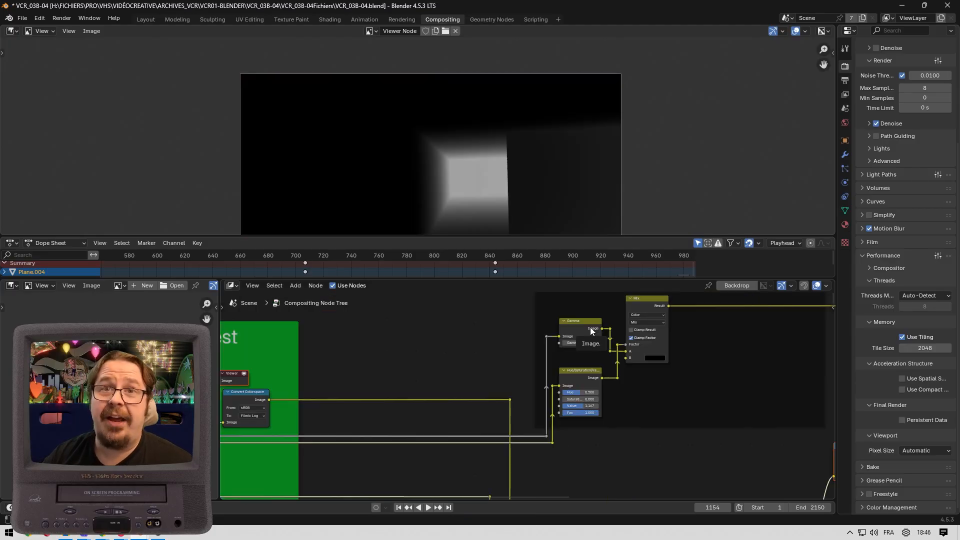
left_click(590, 327, "ctrl+shift")
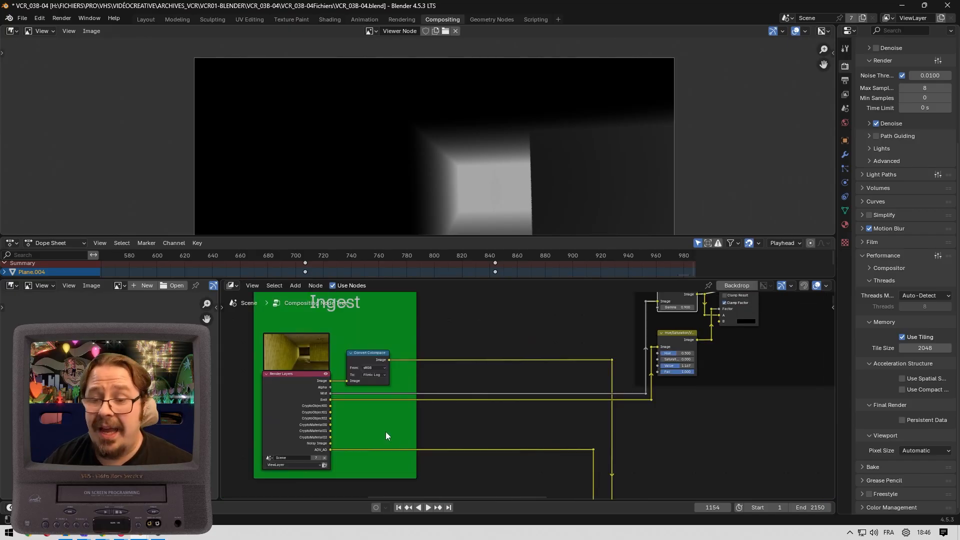
middle_click_drag(720, 400, 561, 420)
scroll(528, 353, "up", 6)
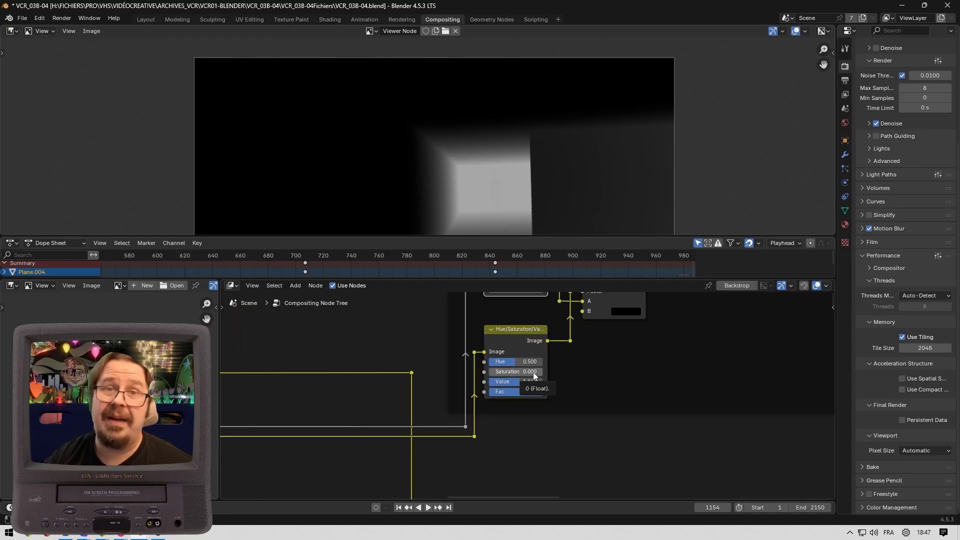
middle_click_drag(645, 367, 647, 432)
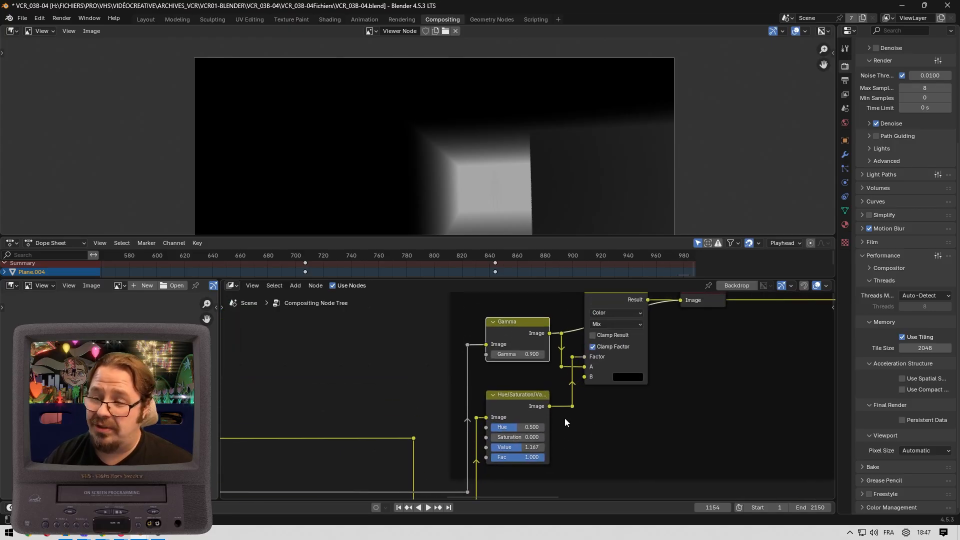
middle_click_drag(582, 335, 565, 392)
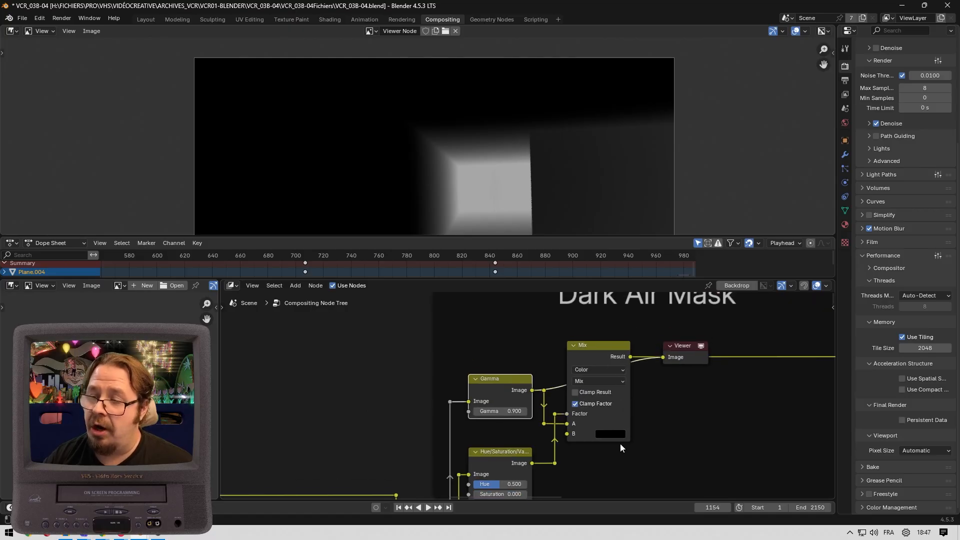
left_click(615, 351)
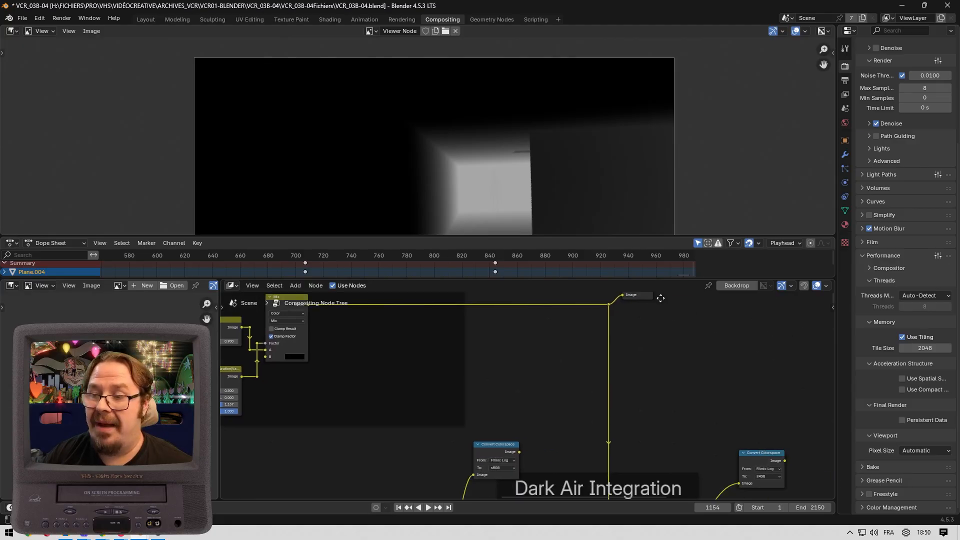
- Examine how the mask, Exposure and Mix nodes are connected in the Dark Air Integration frame
middle_click_drag(661, 298, 554, 295)
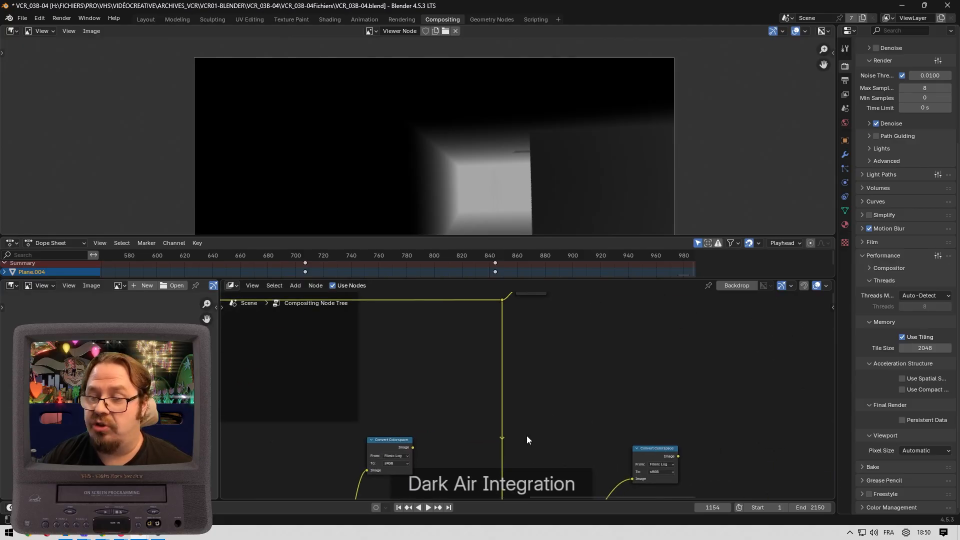
middle_click_drag(527, 436, 474, 422)
scroll(446, 323, "up", 2)
middle_click_drag(446, 323, 451, 375)
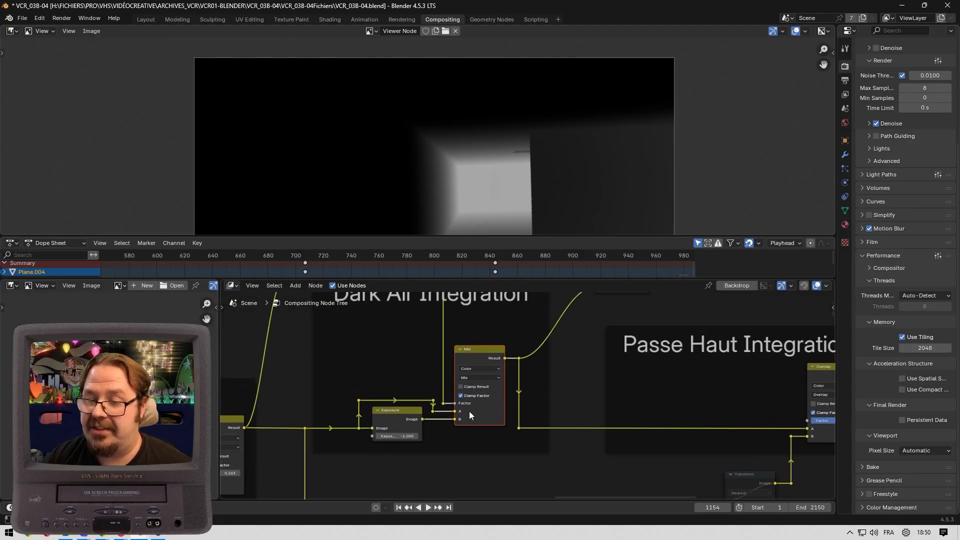
middle_click_drag(553, 343, 536, 399)
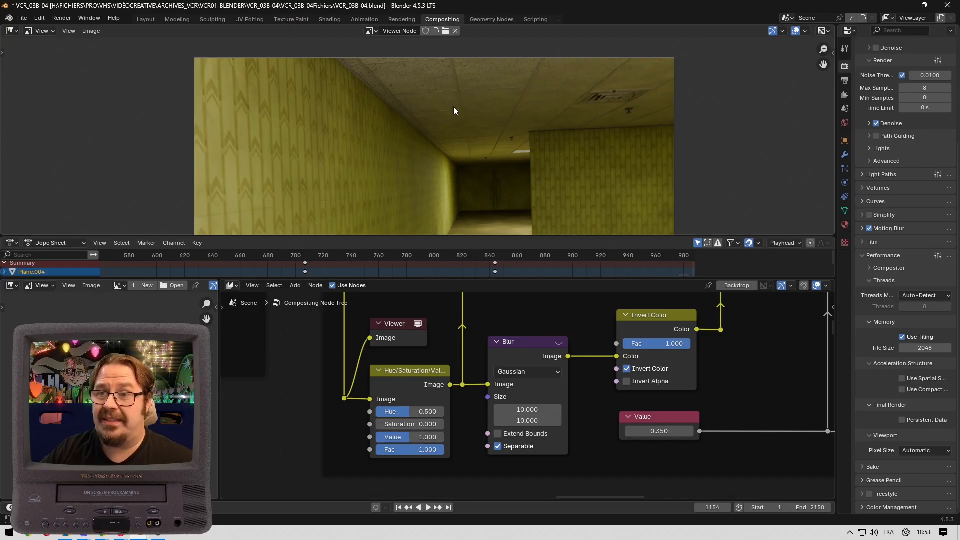
- Preview the high-pass chain's Hue/Saturation/Value, Blur, Invert Color and Mix outputs one after another through the Viewer
left_click(420, 388, "ctrl+shift")
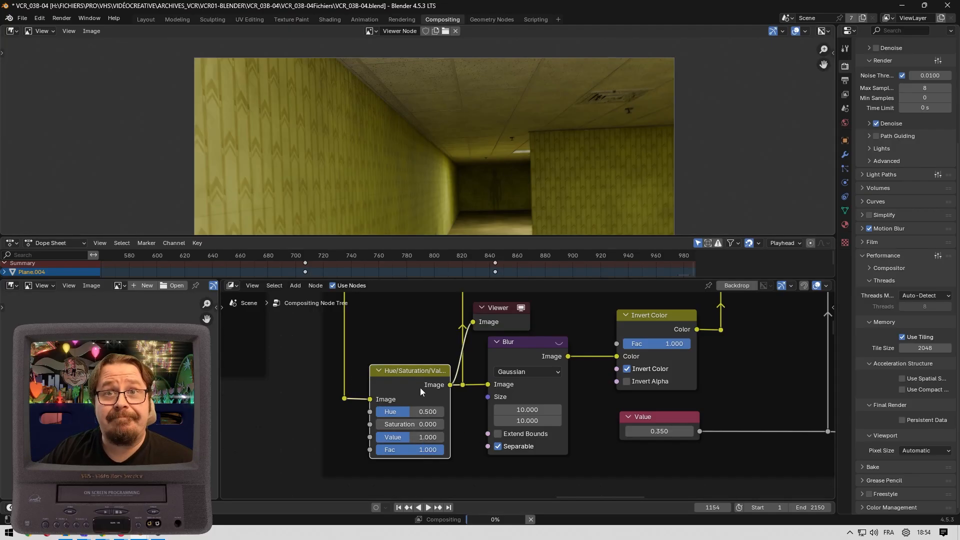
scroll(420, 384, "down", 5)
middle_click_drag(420, 384, 356, 448)
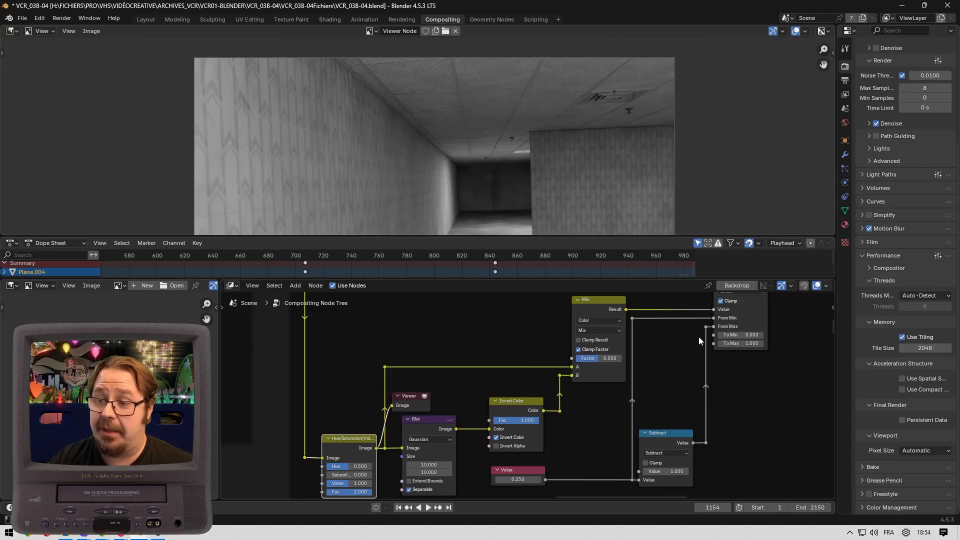
scroll(421, 373, "up", 2)
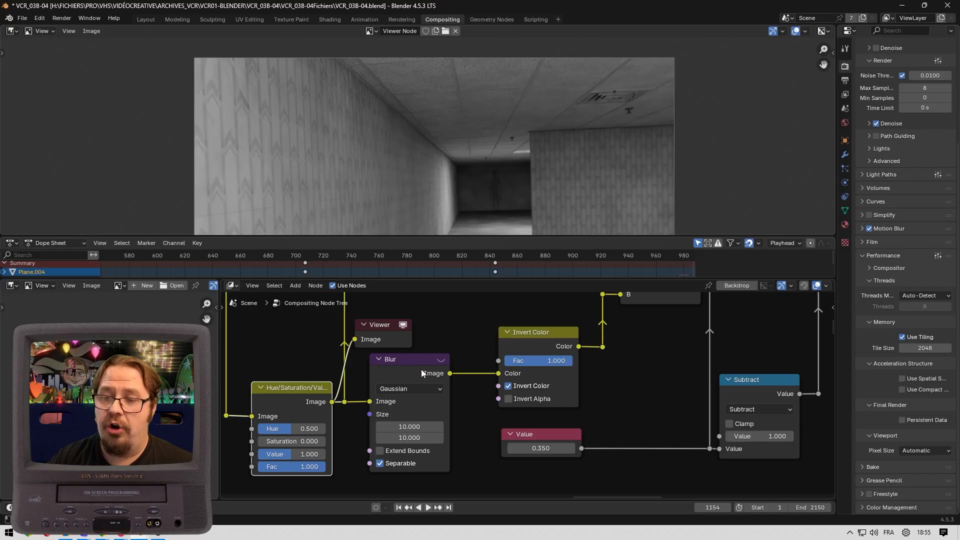
left_click(421, 369, "ctrl+shift")
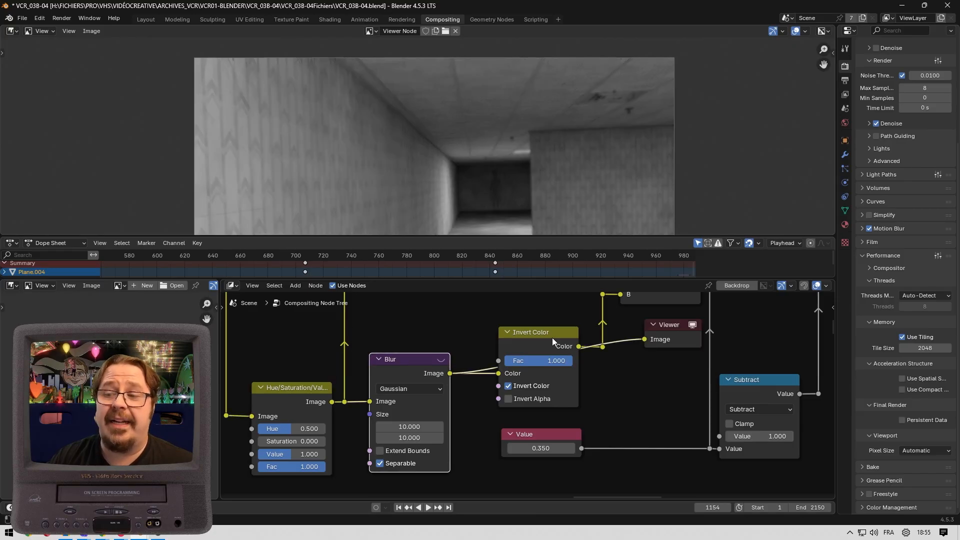
left_click(552, 337, "ctrl+shift")
middle_click_drag(608, 344, 484, 470)
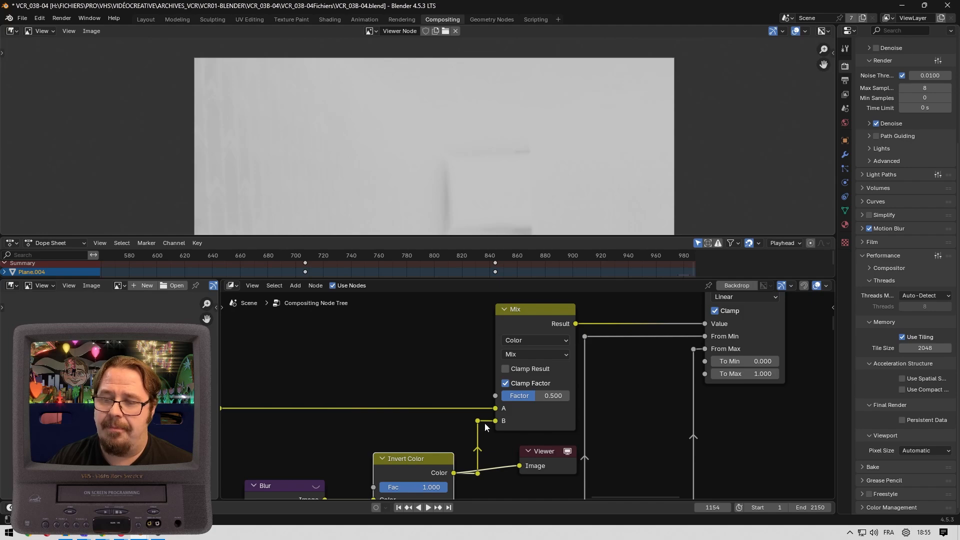
left_click(527, 397, "ctrl+shift")
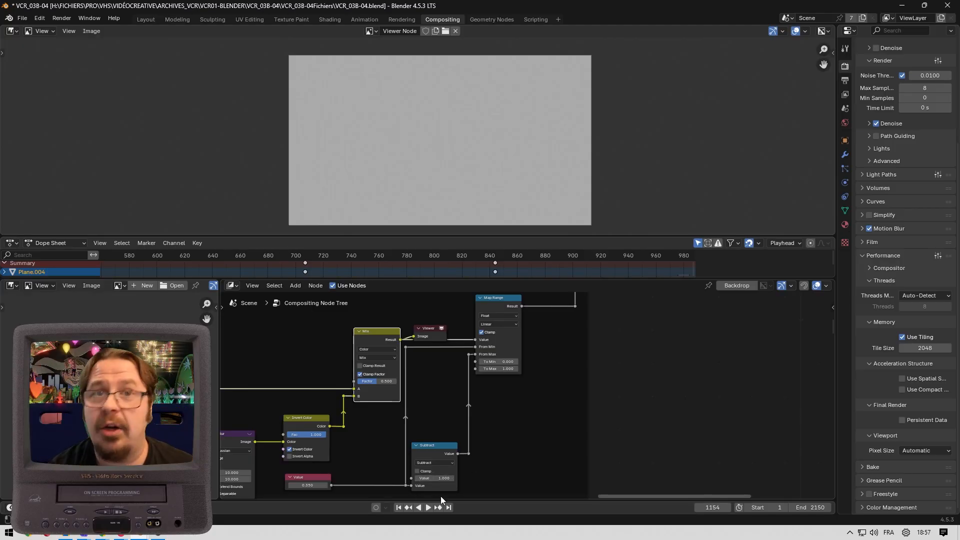
- Examine the high-pass chain's Value and Subtract nodes that feed the Map Range, and its Blur node
scroll(550, 437, "up", 4)
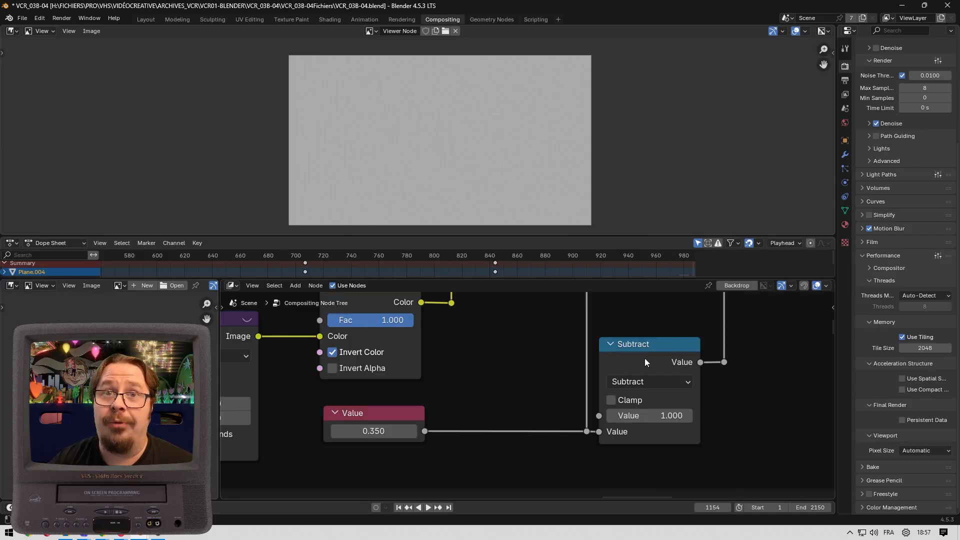
scroll(515, 460, "down", 4)
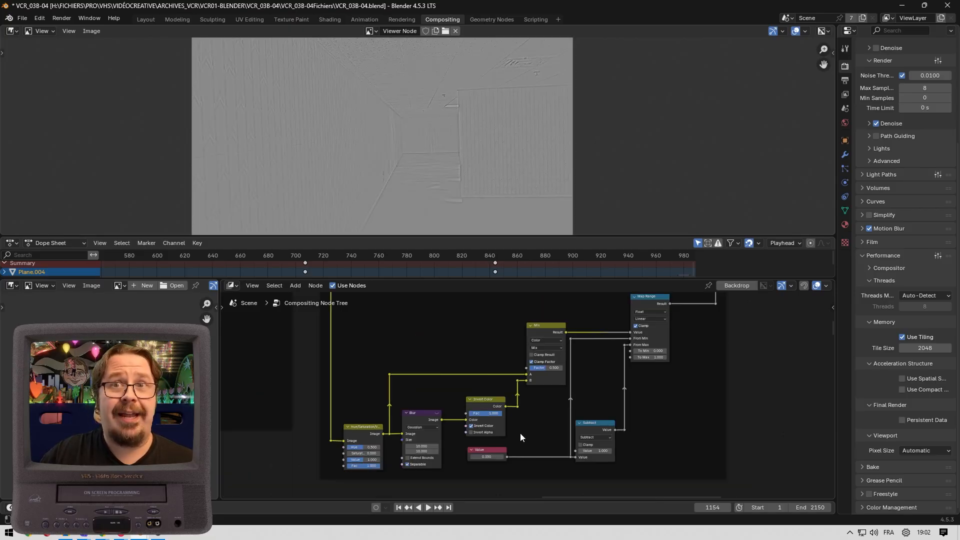
scroll(466, 434, "up", 1)
scroll(467, 435, "up", 7)
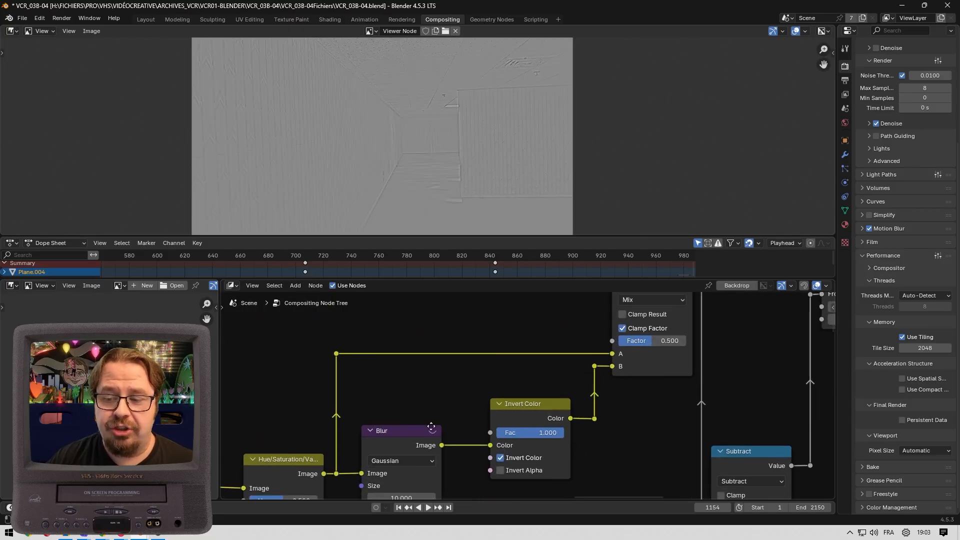
middle_click_drag(450, 455, 493, 337)
scroll(493, 337, "up", 6)
middle_click_drag(491, 379, 555, 386)
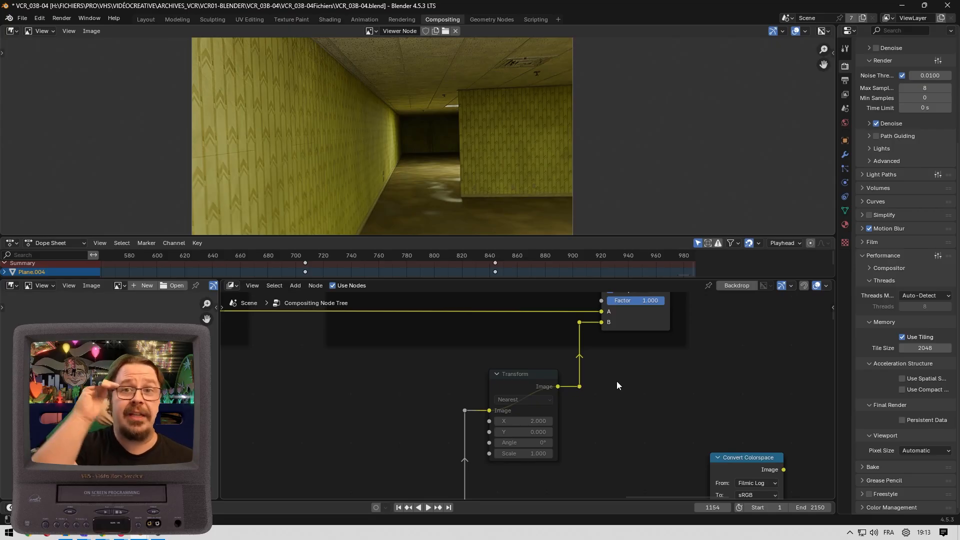
- Inspect the settings of the muted Transform node that feeds the high-pass integration's B input
scroll(579, 474, "up", 1)
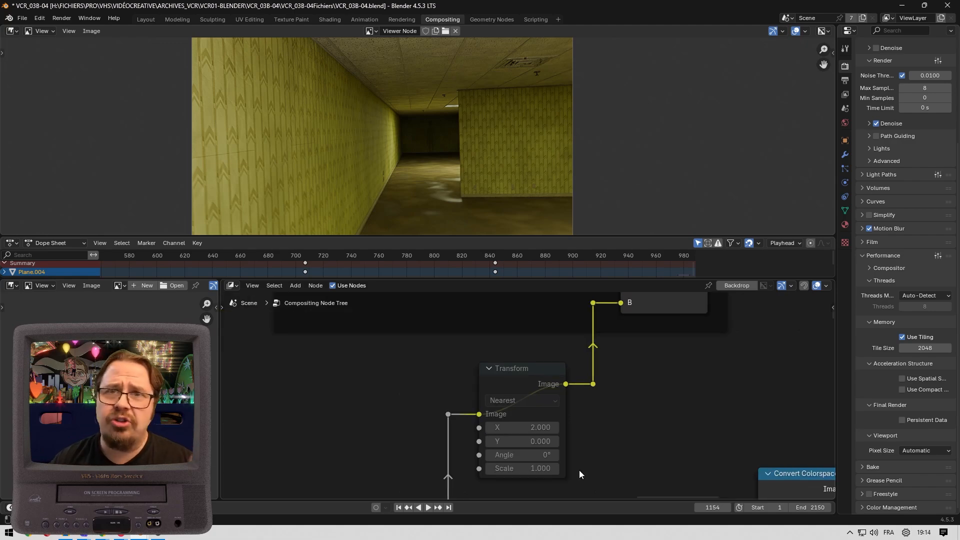
middle_click_drag(579, 471, 585, 438)
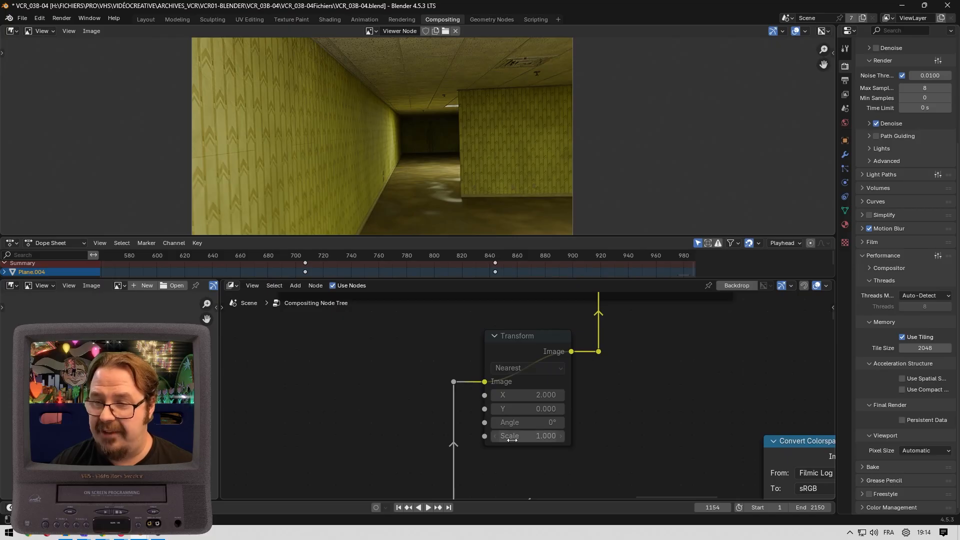
- Unmute the Transform node that feeds the high-pass integration
left_click(521, 340)
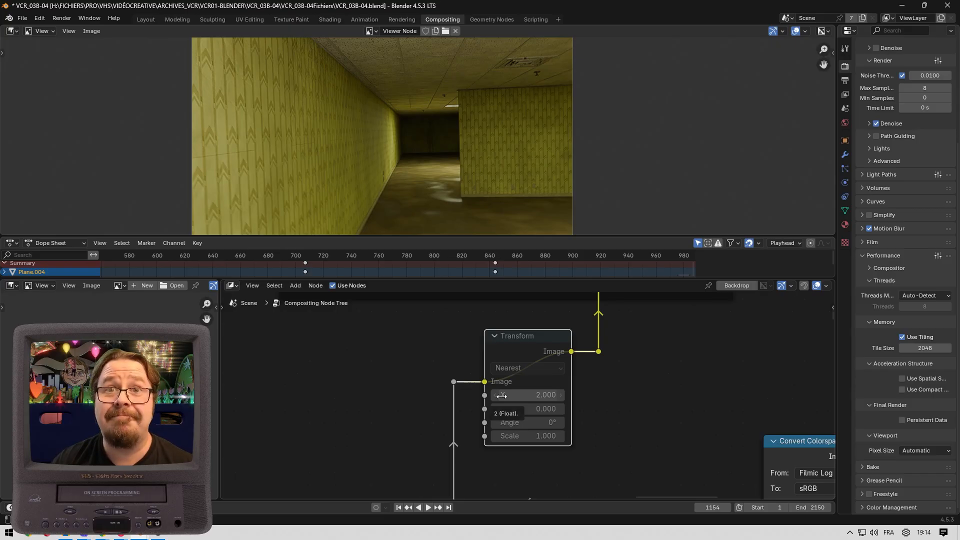
key("m")
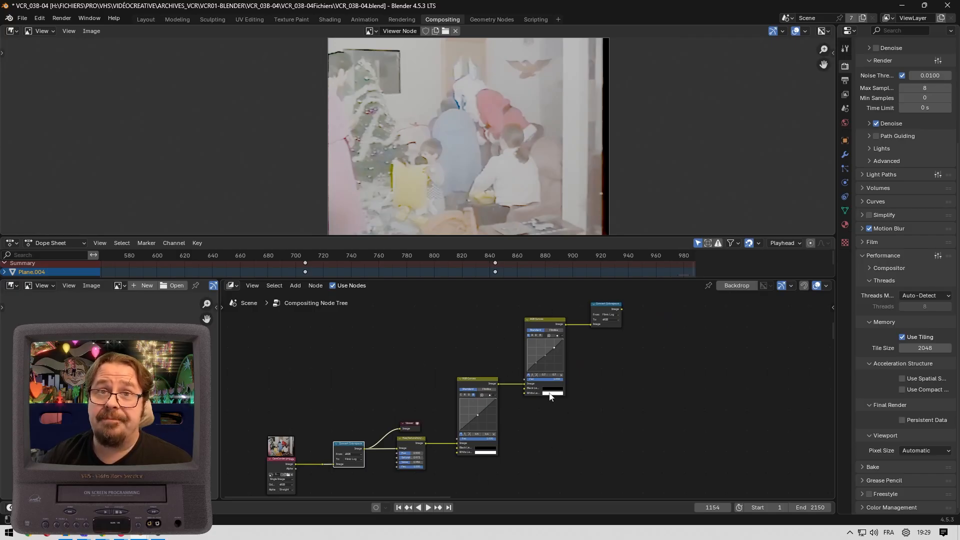
- Preview the outputs of the second RGB Curves and the final Convert Colorspace in the camcorder image chain through the Viewer
middle_click_drag(555, 321, 549, 330)
left_click(549, 330, "ctrl+shift")
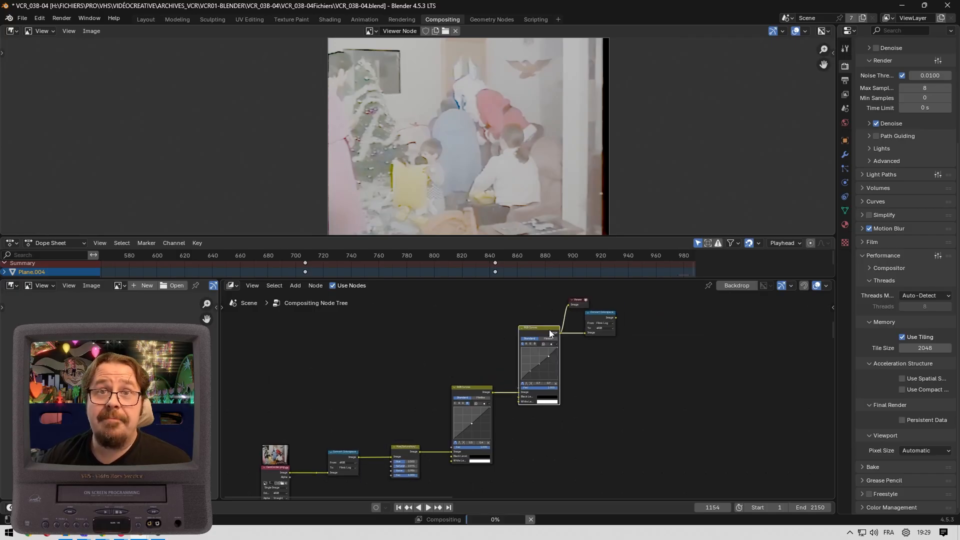
left_click(604, 314, "ctrl+shift")
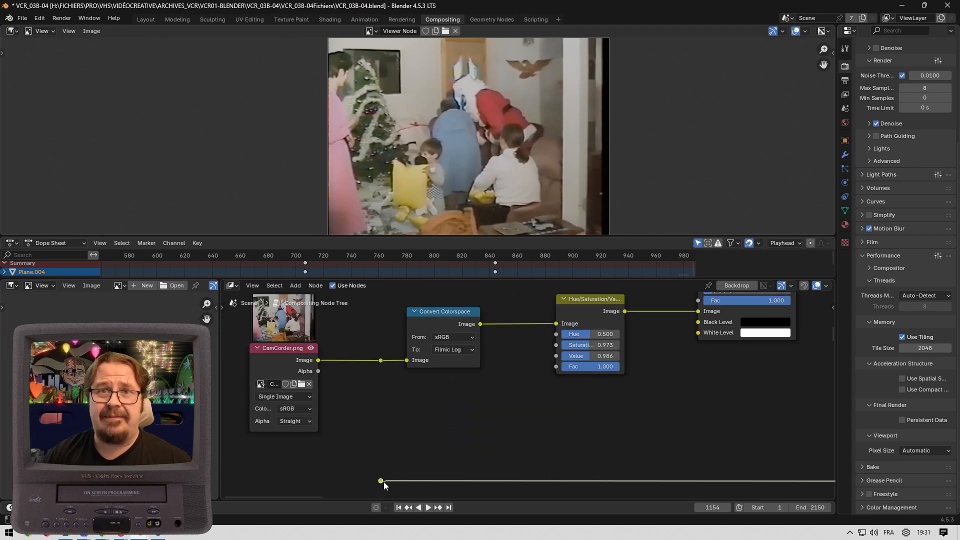
- Link the reroute below the camcorder chain to the reroute between the CamCorder.png image and Convert Colorspace
left_click_drag(381, 481, 382, 370)
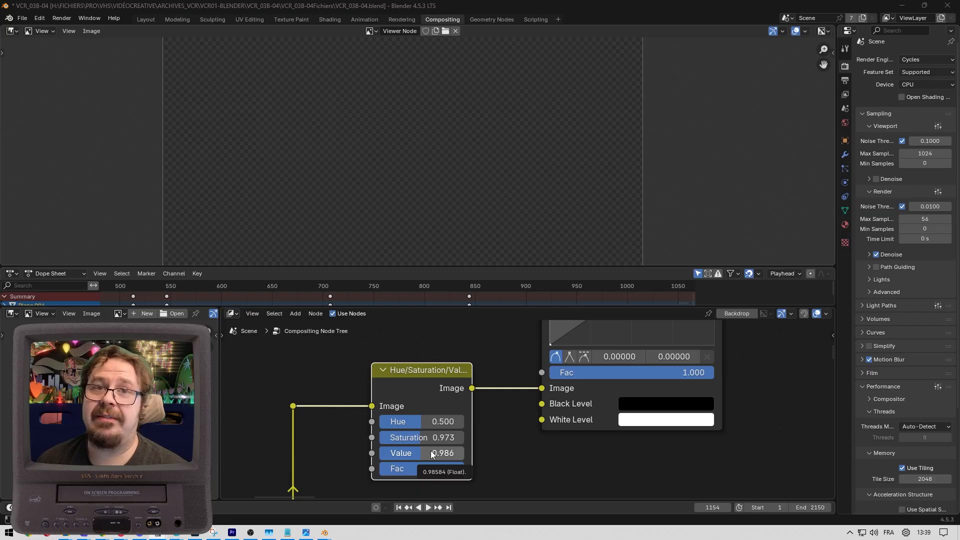
- Set the Hue/Saturation/Value node's Saturation to 1+0.02666 and its Value to 1+0.01416
left_click(446, 435)
type("1+0.0")
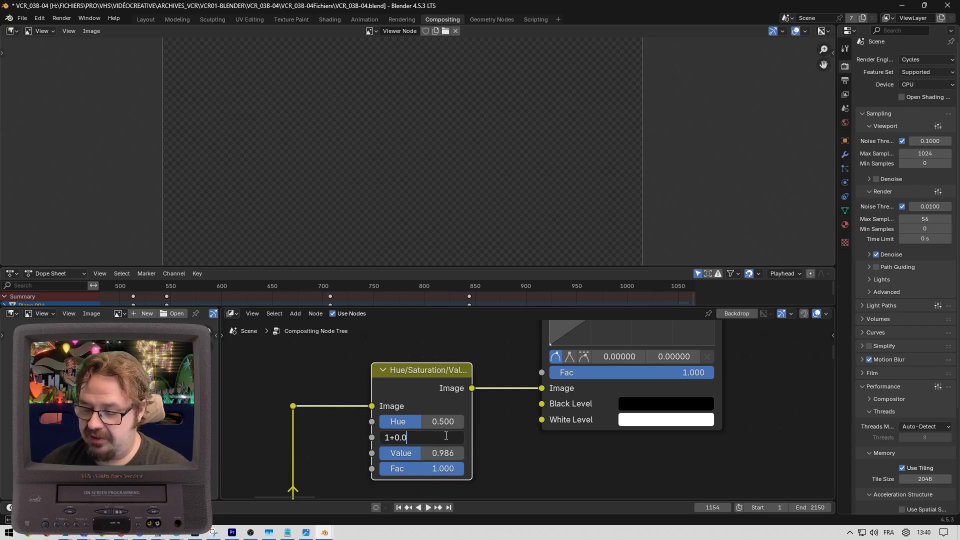
type("2666")
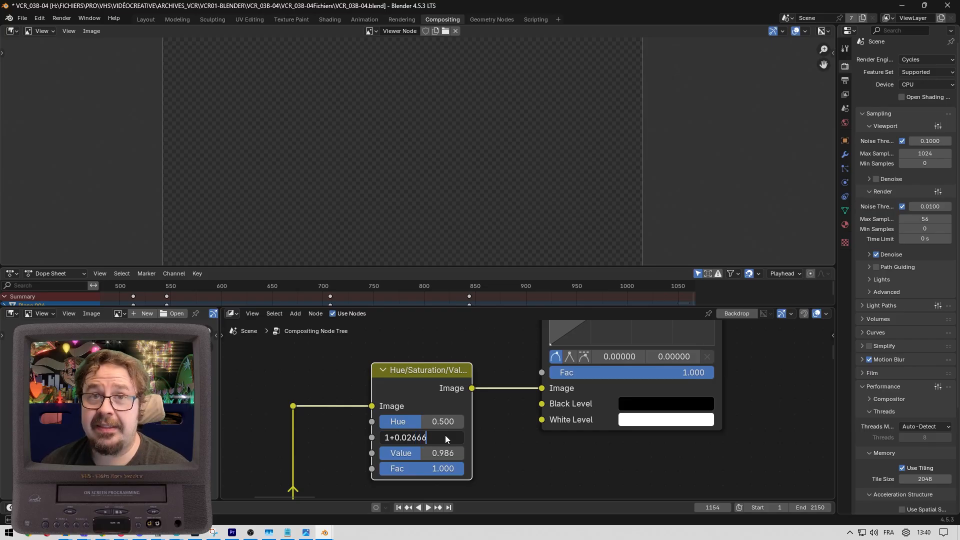
key("Return")
left_click(446, 453)
type("1+0.0")
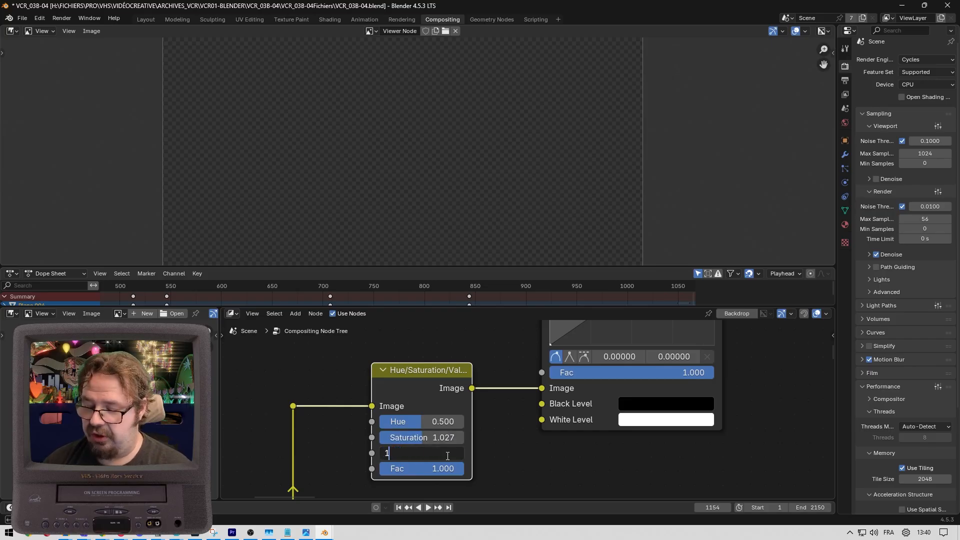
type("1416")
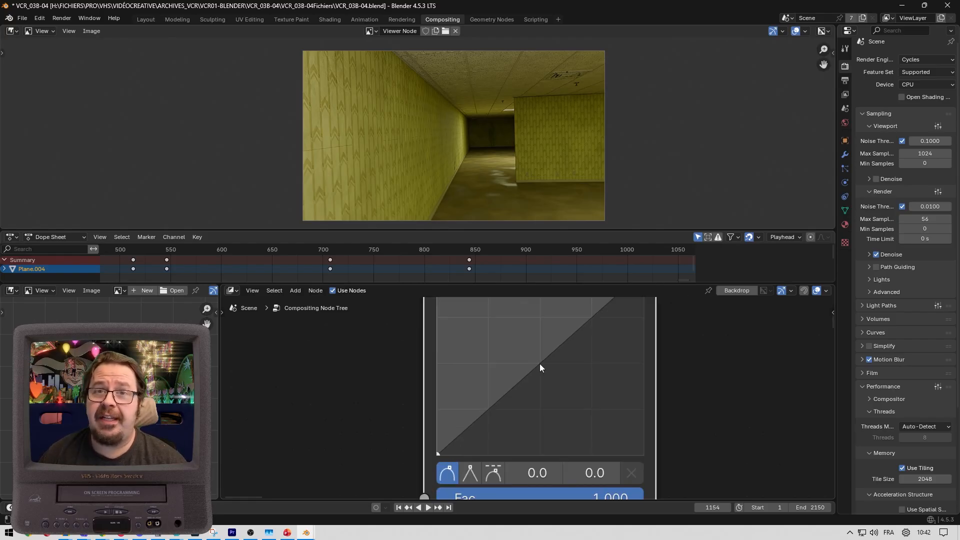
- Add a control point at the middle of the curve in the RGB Curves node
left_click(540, 364)
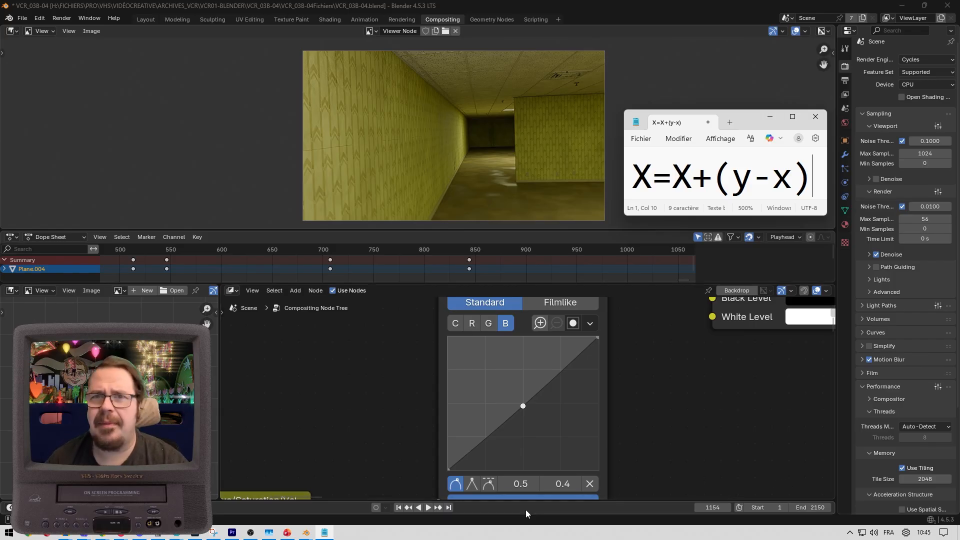
middle_click_drag(393, 420, 435, 458)
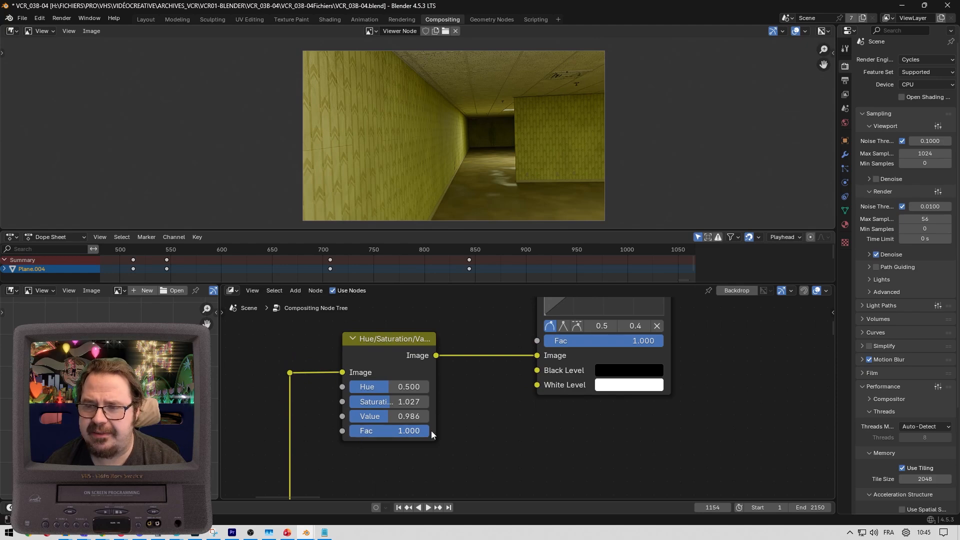
scroll(510, 389, "up", 4)
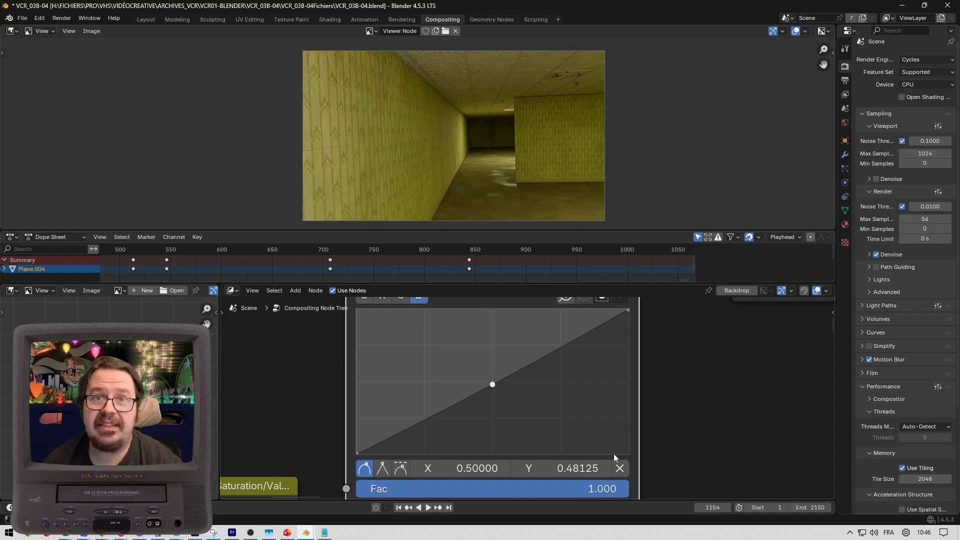
- Enter 0.5+(0.5-0.48125) as the Y value of the blue curve's middle point to mirror it
left_click(560, 469)
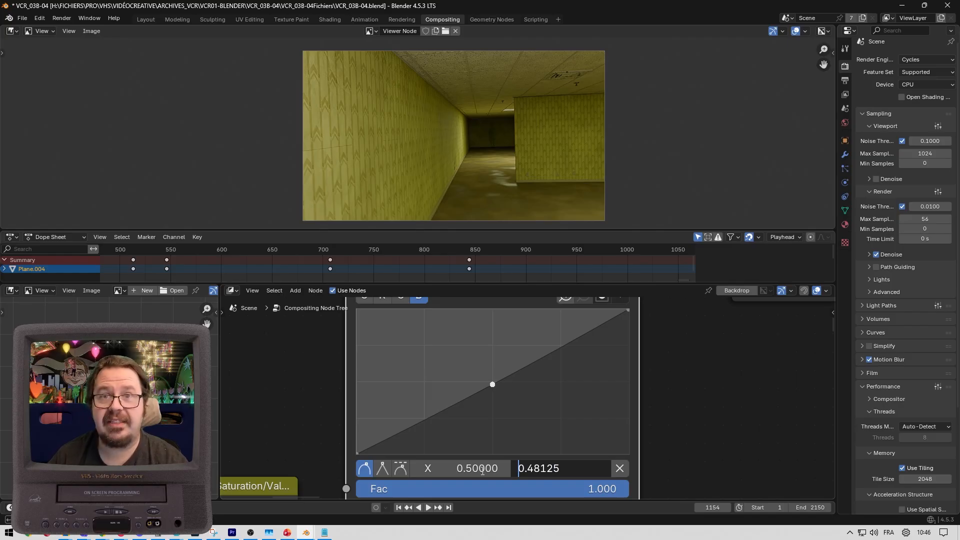
type("0.5 -")
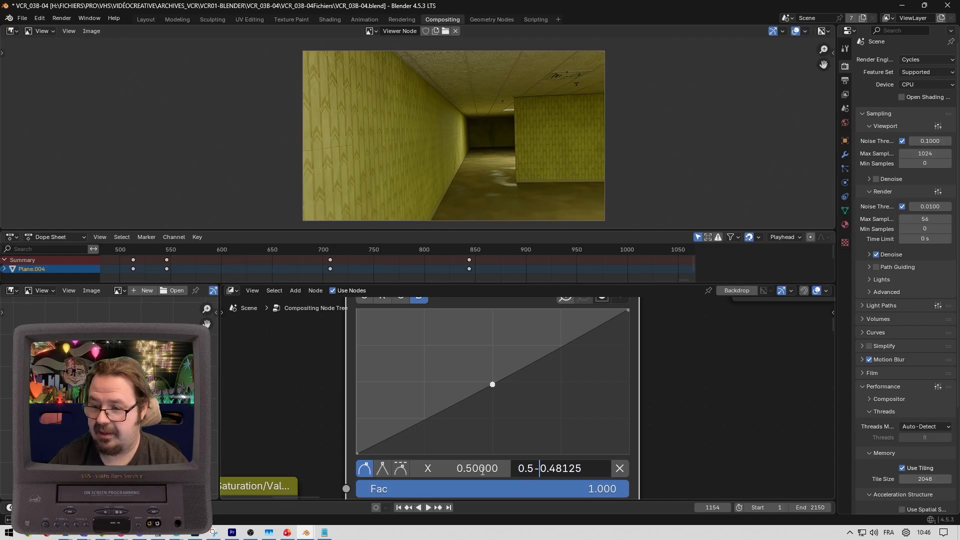
key("Left")
key("Home")
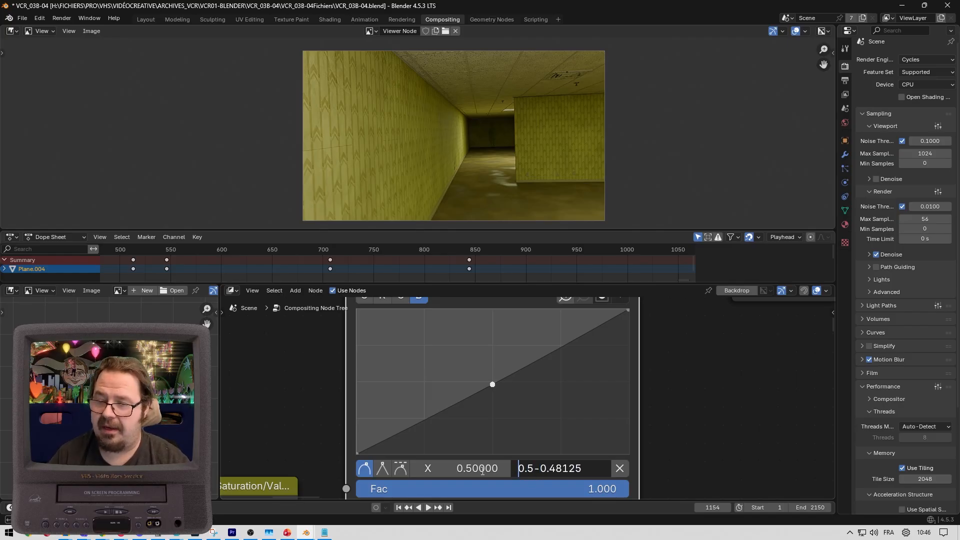
type("(")
key("Right")
key("Right")
key("Right")
key("Right")
key("Right")
key("Right")
key("Right")
key("Right")
key("Right")
key("Right")
key("Right")
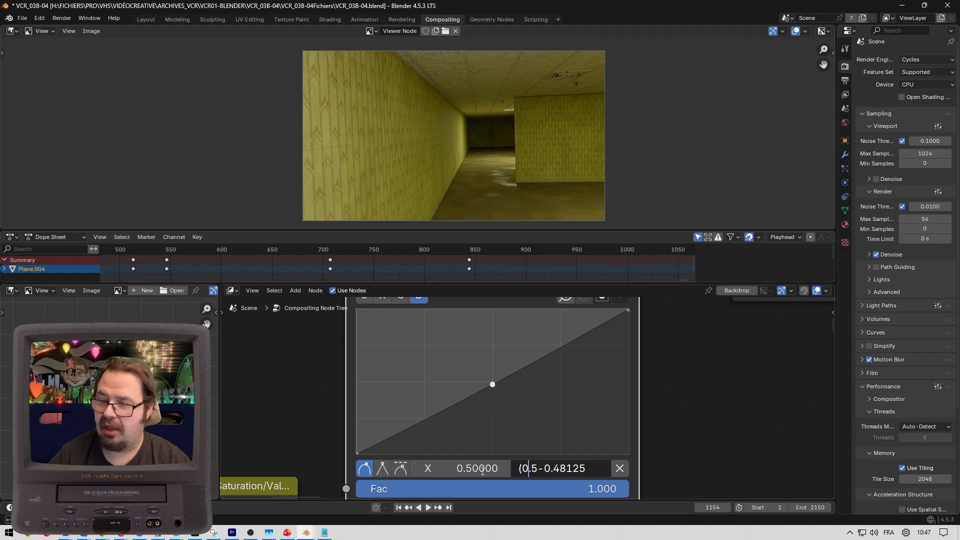
type(")")
key("ctrl+Left")
key("ctrl+Left")
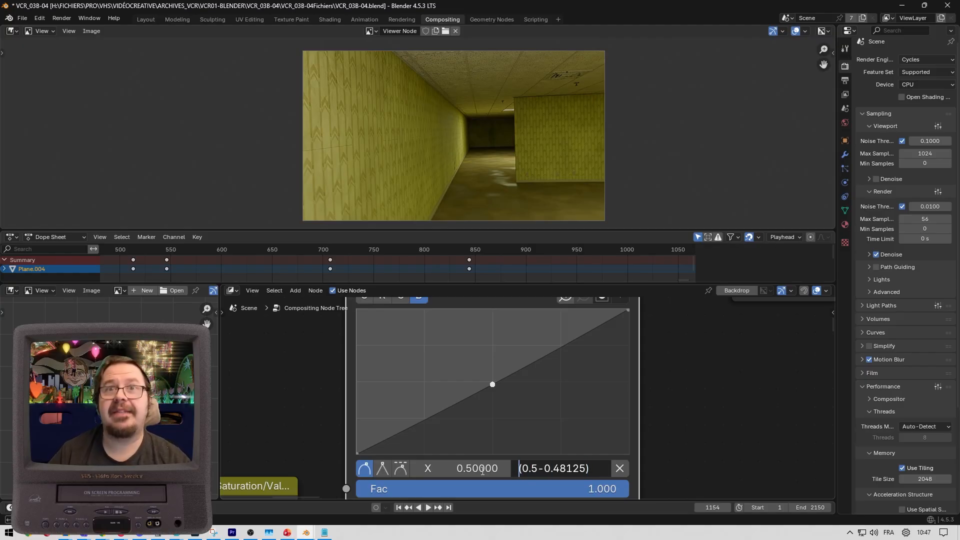
type("0.5")
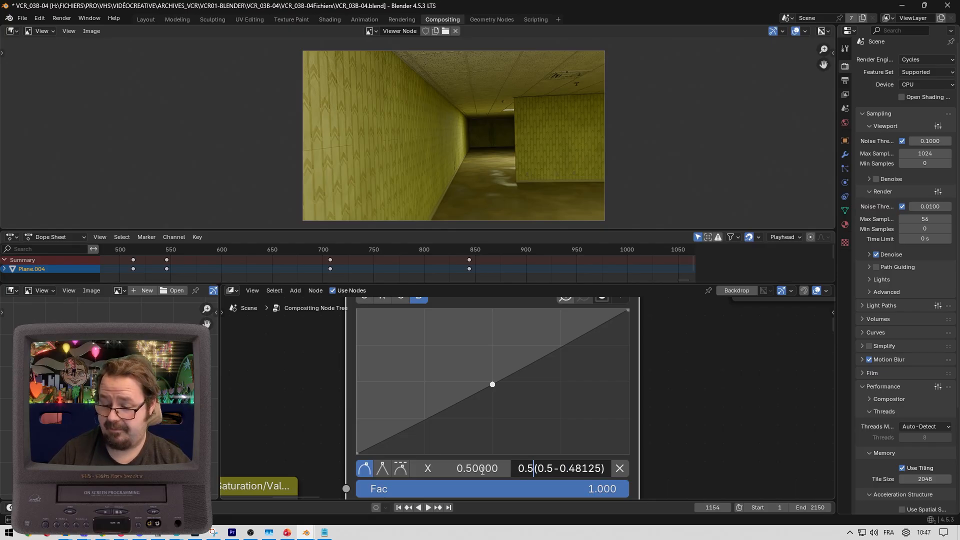
type("+")
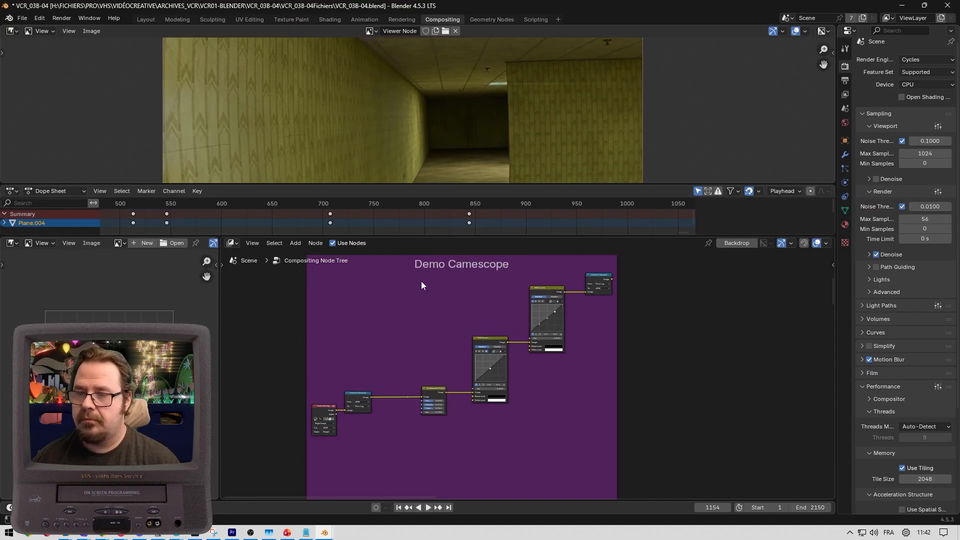
- Mirror the middle control point of the first RGB Curves node in the Demo Camescope frame by recalculating its Y value
scroll(421, 281, "up", 5)
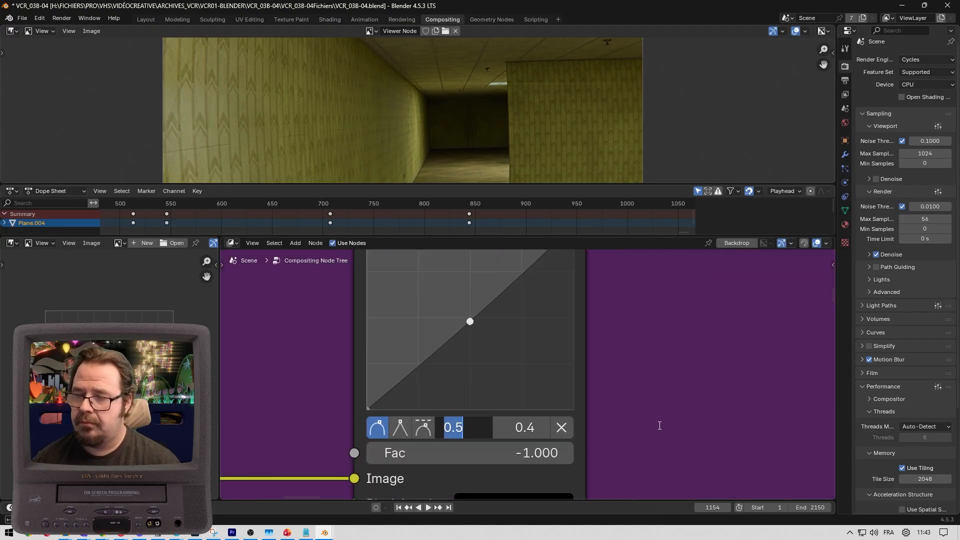
left_click(545, 429)
key("Return")
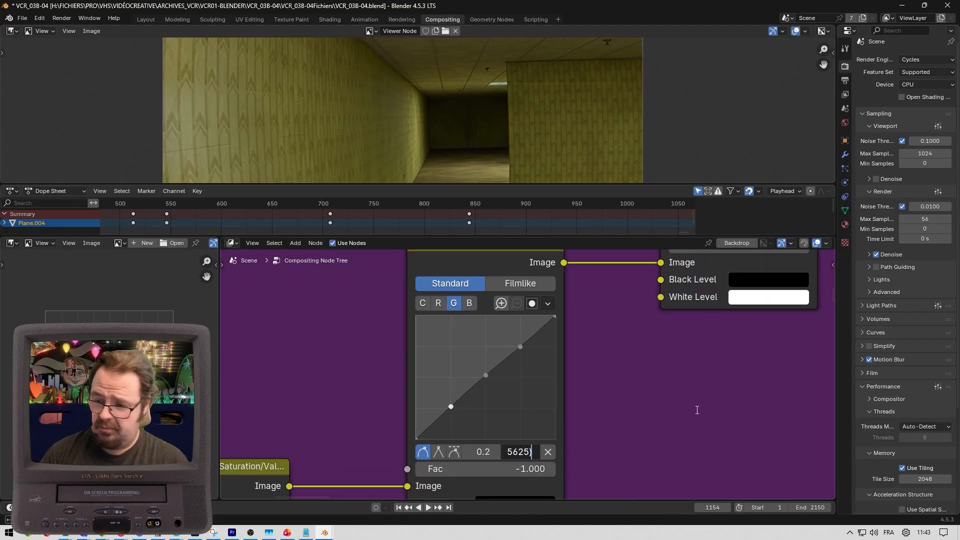
- Mirror the green curve's control points by recalculating their Y values from their X values
key("Return")
left_click(520, 452)
key("Return")
left_click(512, 452)
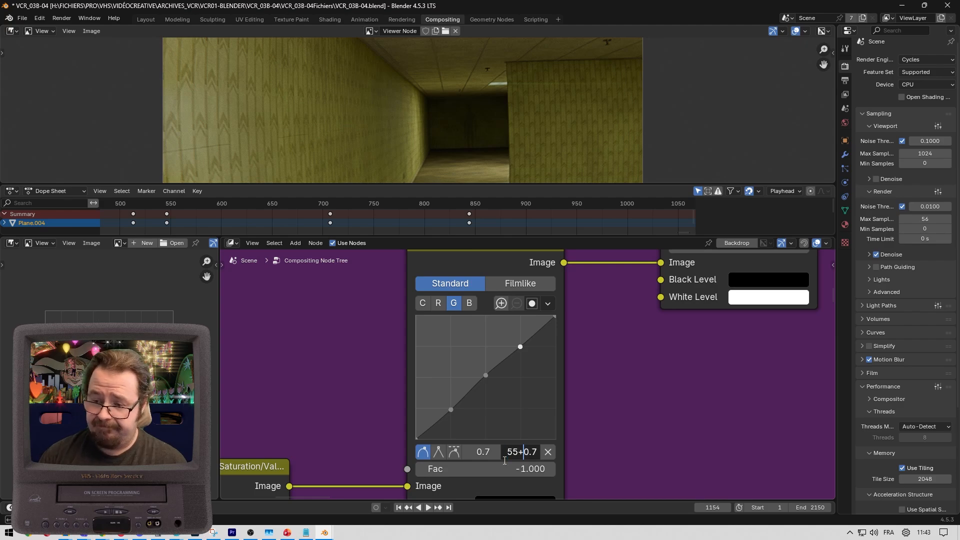
key("Return")
- Invert the middle point of the second RGB Curves node's combined curve, setting Y to twice its X minus its current Y
scroll(635, 410, "down", 4)
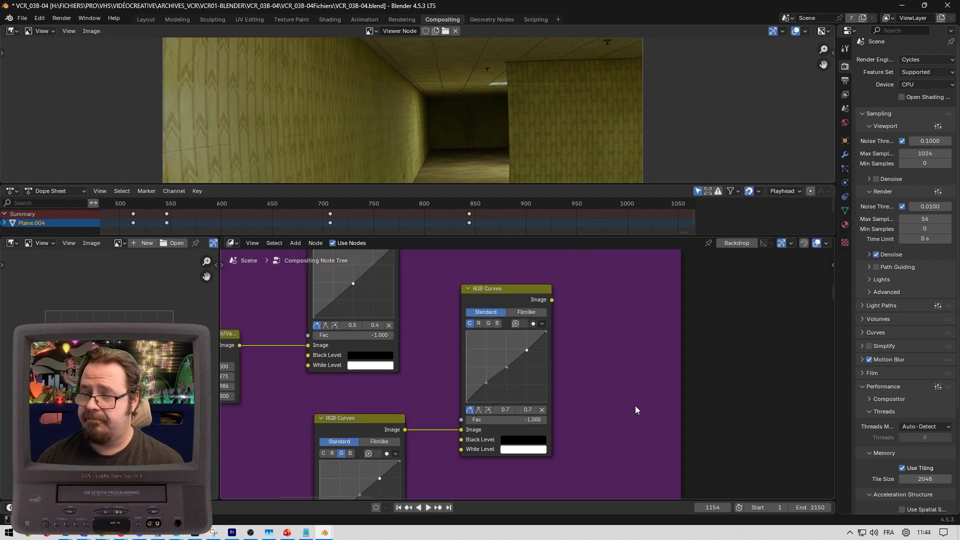
scroll(430, 335, "up", 2)
left_click(431, 336)
middle_click_drag(309, 444, 457, 360)
scroll(457, 360, "up", 2)
left_click(461, 354)
left_click(502, 440)
key("ctrl+v")
type("*")
key("Return")
- Invert the upper point of the combined curve, setting Y to twice its X minus its current Y
left_click(503, 319)
left_click(496, 439)
key("Home")
key("ctrl+v")
type("*")
key("Return")
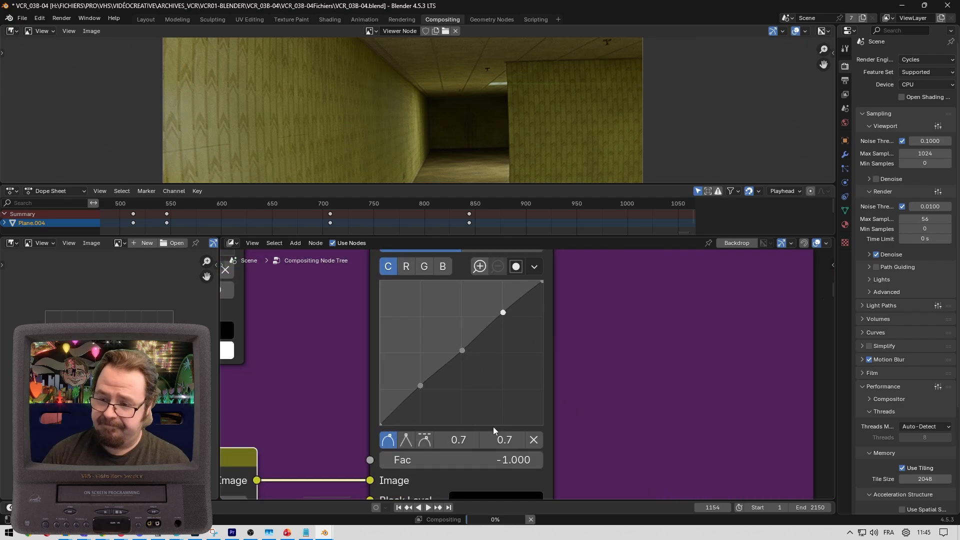
- Invert the lower point of the combined curve, setting Y to 0.25*2 minus its current Y
scroll(553, 458, "down", 4)
scroll(500, 450, "up", 4)
left_click(486, 371)
left_click(521, 418)
left_click(564, 418)
type("0.25")
type("*2-")
key("Return")
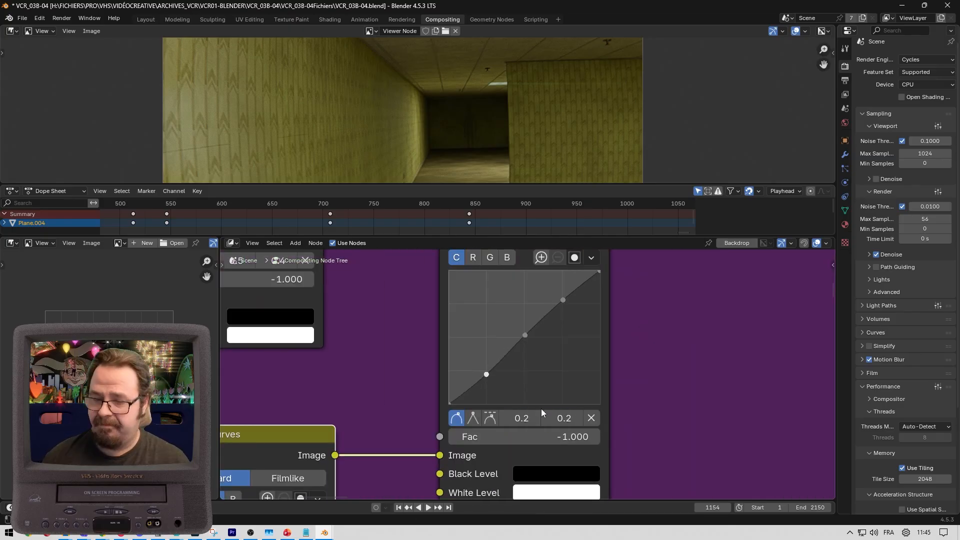
- Invert the red curve's middle point in the duplicated RGB Curves node, setting Y to 0.500556*2-0.51437
left_click(415, 481)
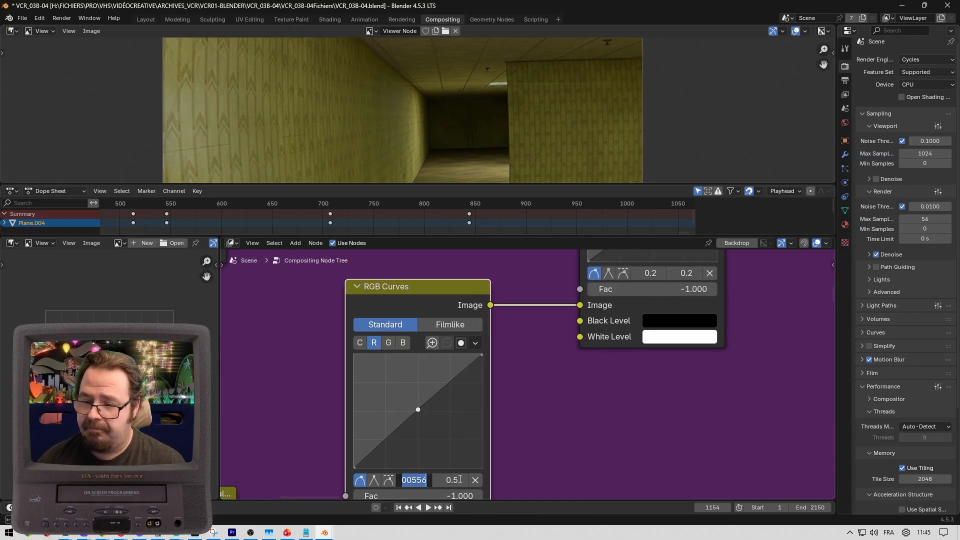
left_click(445, 482)
key("Return")
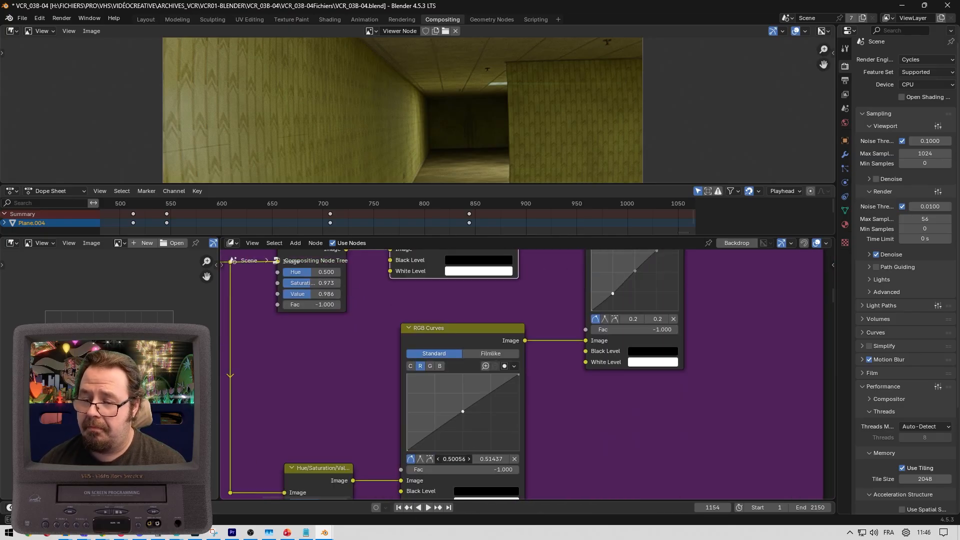
left_click(493, 459)
key("Home")
type("0.500556")
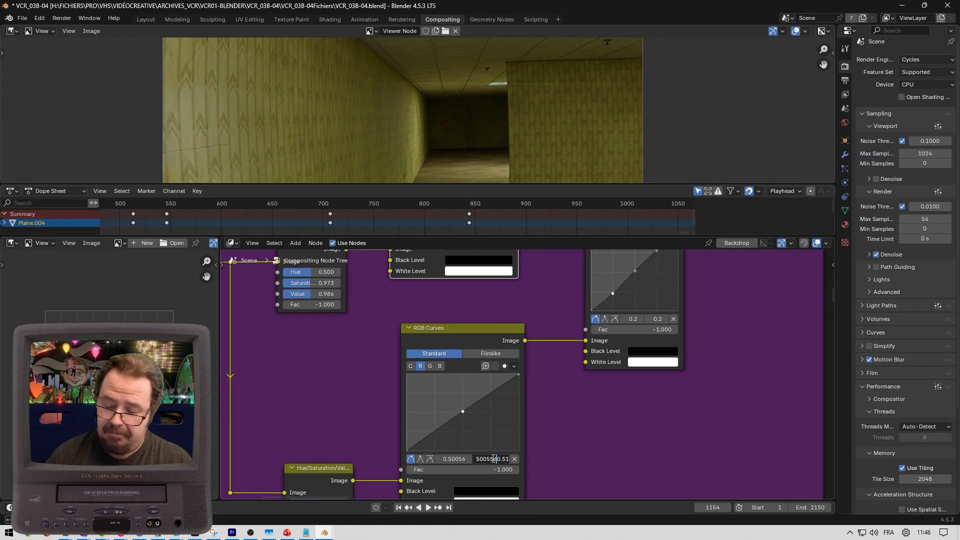
type("*2-")
key("Return")
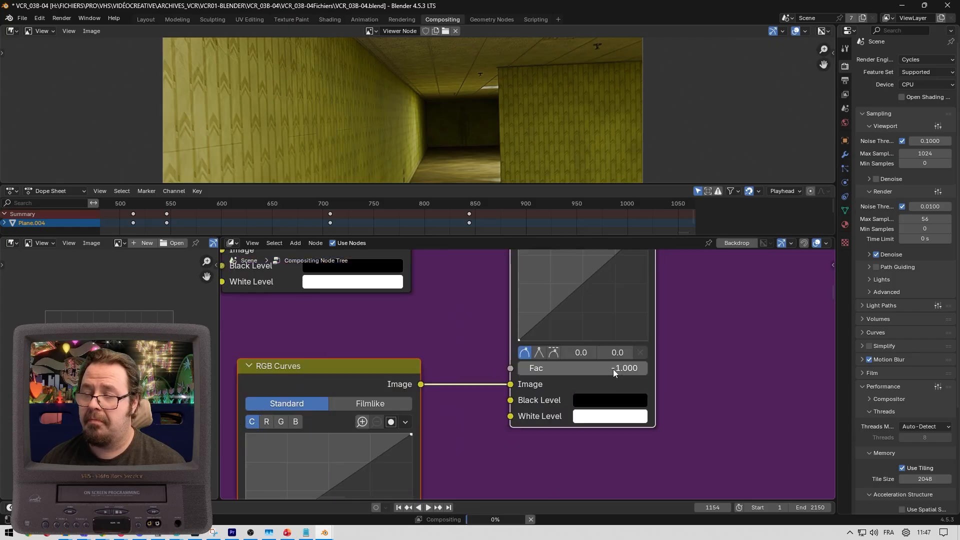
- Undo the last change made to the nodes in the Demo Camescope frame
scroll(613, 369, "down", 5)
middle_click_drag(553, 260, 525, 253)
scroll(540, 383, "down", 8)
middle_click_drag(532, 425, 520, 447)
key("ctrl+z")
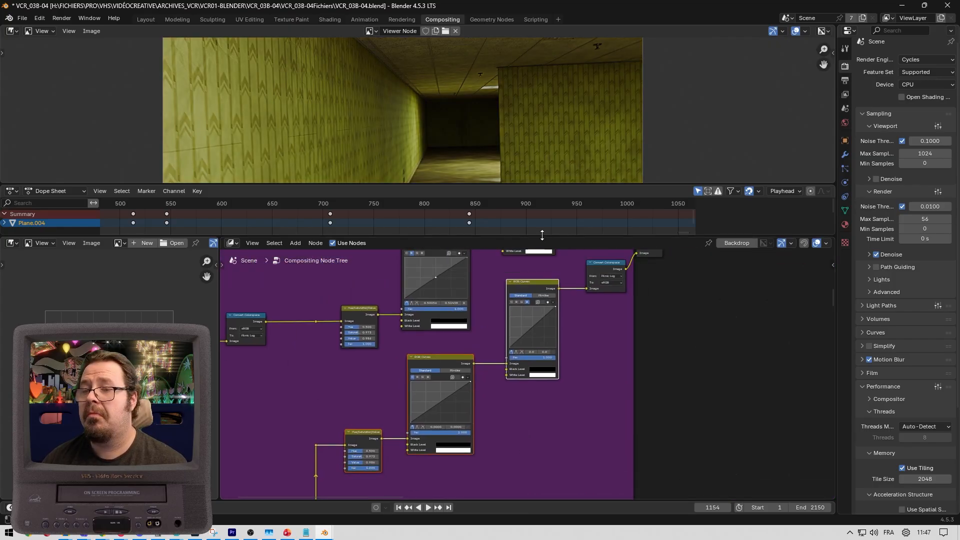
- Enlarge the viewer image area by lowering the borders of the dope sheet and the node editor
left_click_drag(542, 237, 536, 307)
left_click_drag(494, 184, 500, 266)
scroll(517, 377, "down", 5)
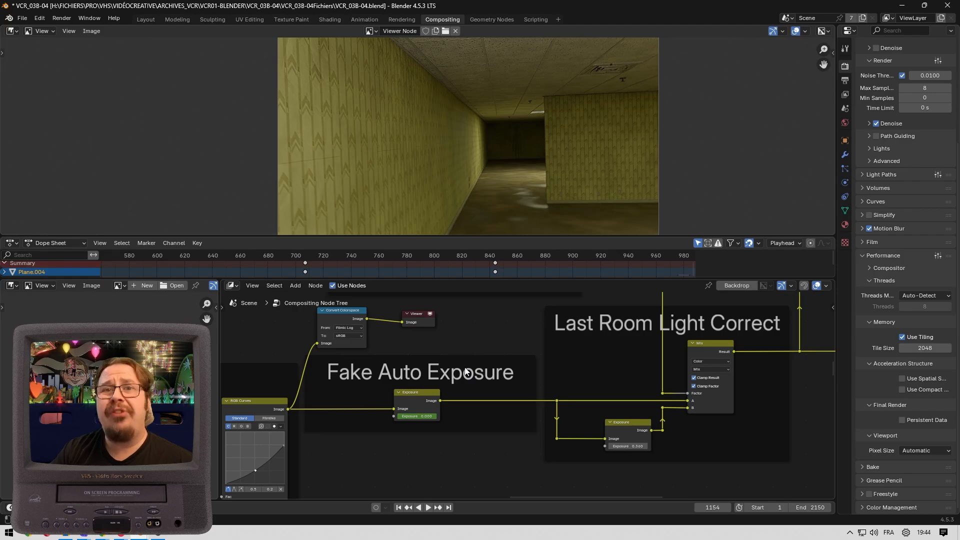
- Examine the Lens Distortion and Blur settings in the Lentille frame and preview the Convert Colorspace output after it through the Viewer
scroll(466, 372, "down", 2)
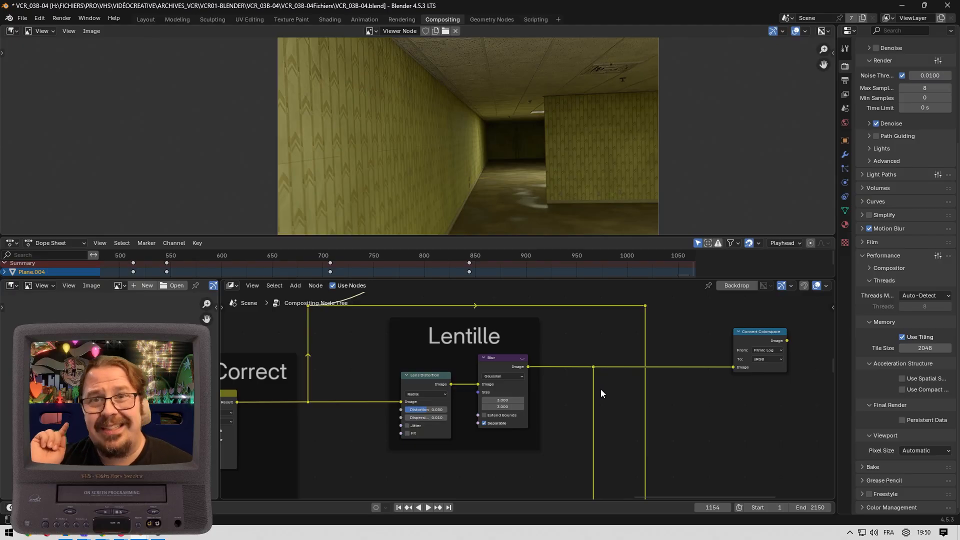
scroll(601, 389, "up", 2)
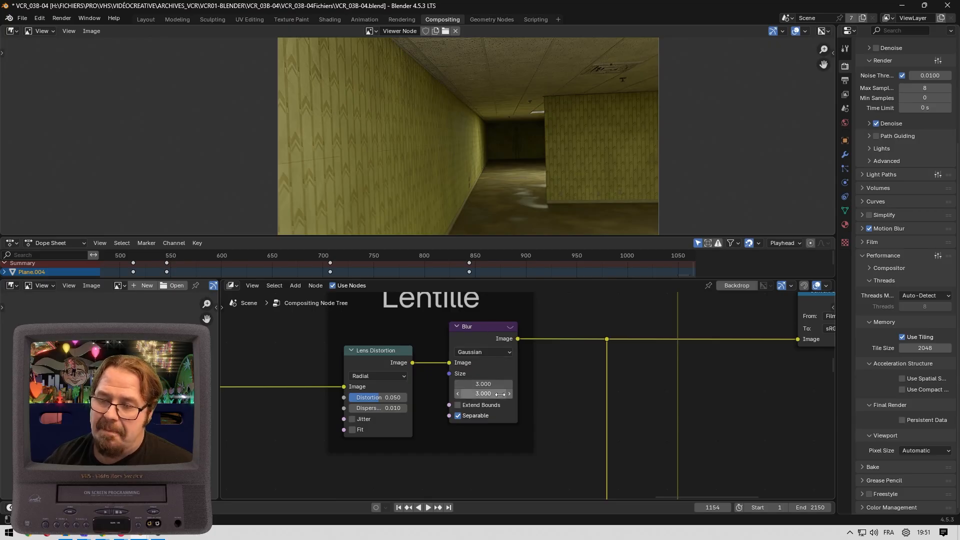
scroll(692, 436, "down", 2)
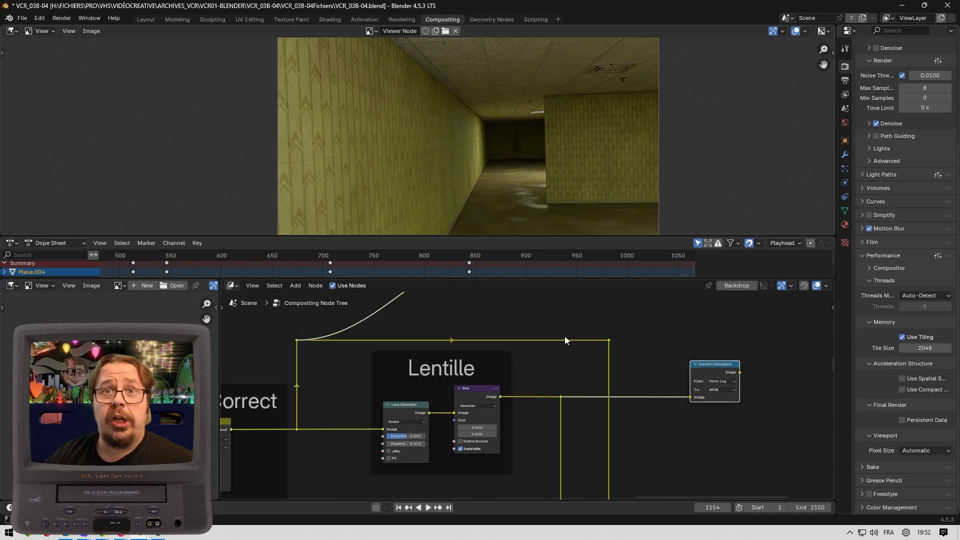
left_click(708, 372, "ctrl+shift")
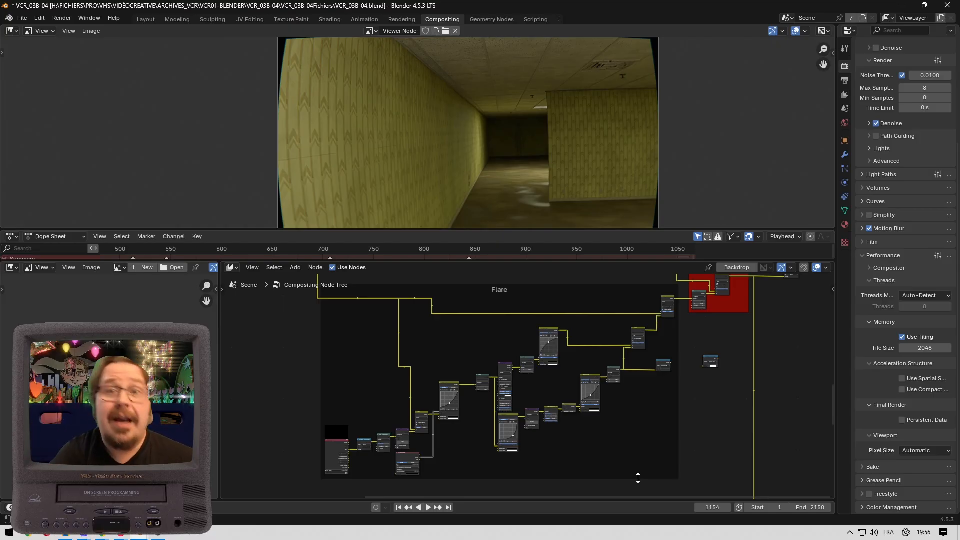
- Examine the first nodes of the Flare frame, from the Emit pass to Blur, and preview the Add result through the connected Convert Colorspace node
scroll(536, 422, "up", 2)
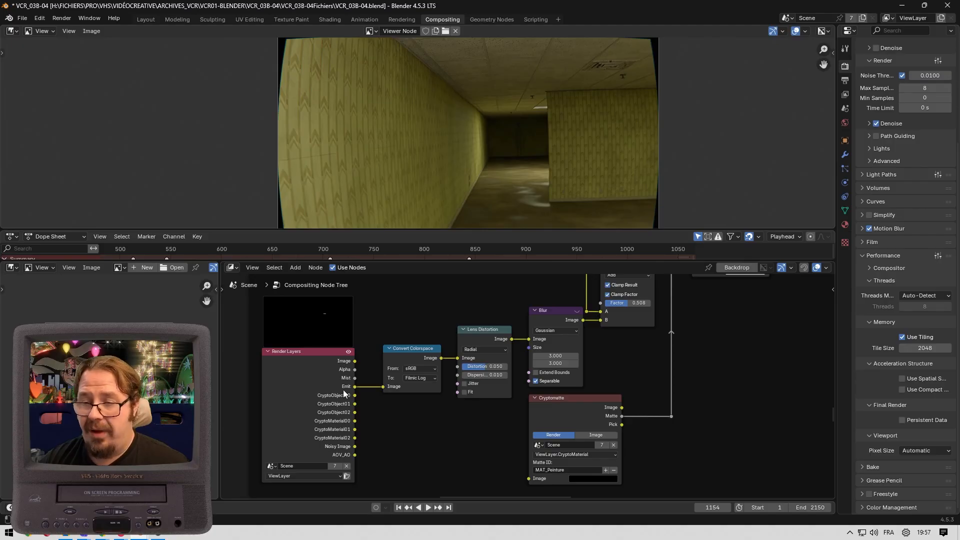
left_click_drag(407, 284, 558, 382)
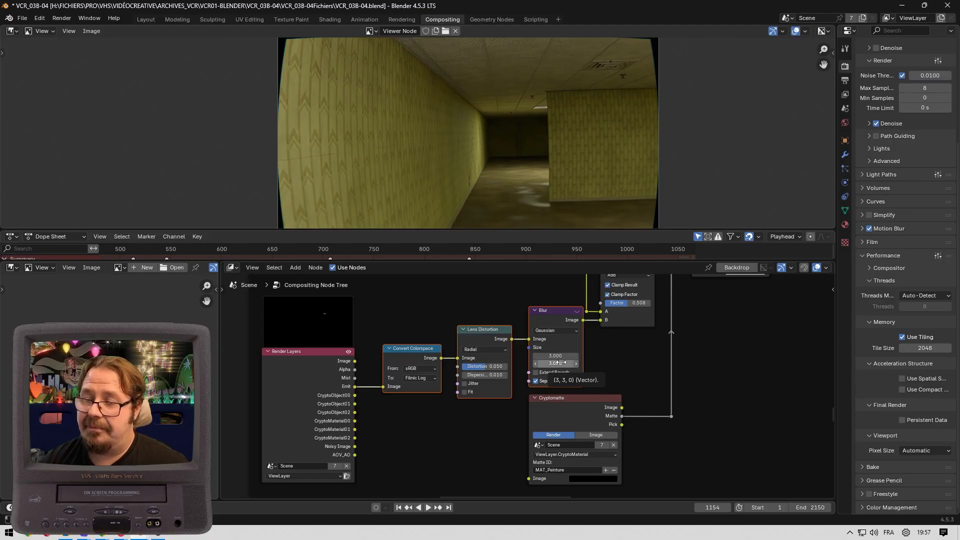
middle_click_drag(559, 363, 508, 402)
middle_click_drag(605, 382, 515, 420)
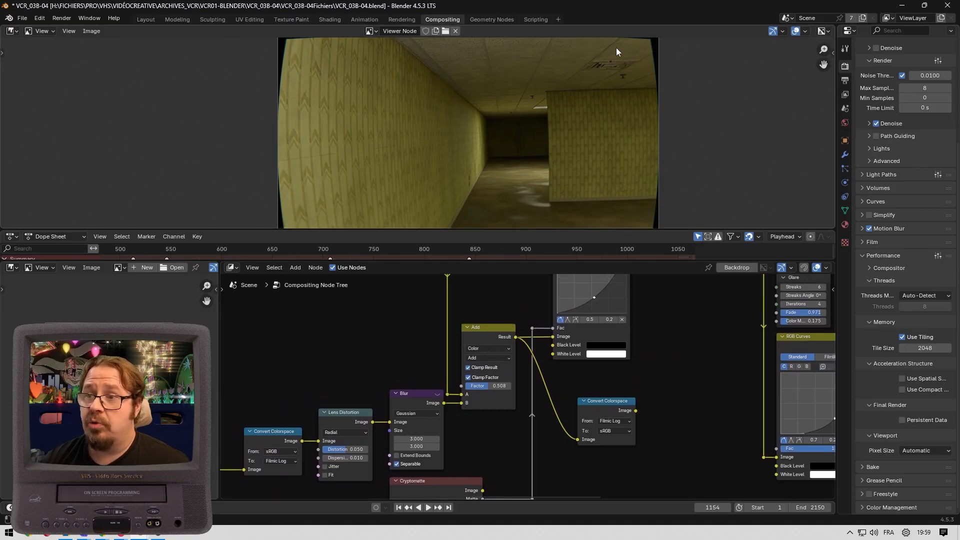
left_click(613, 401, "ctrl+shift")
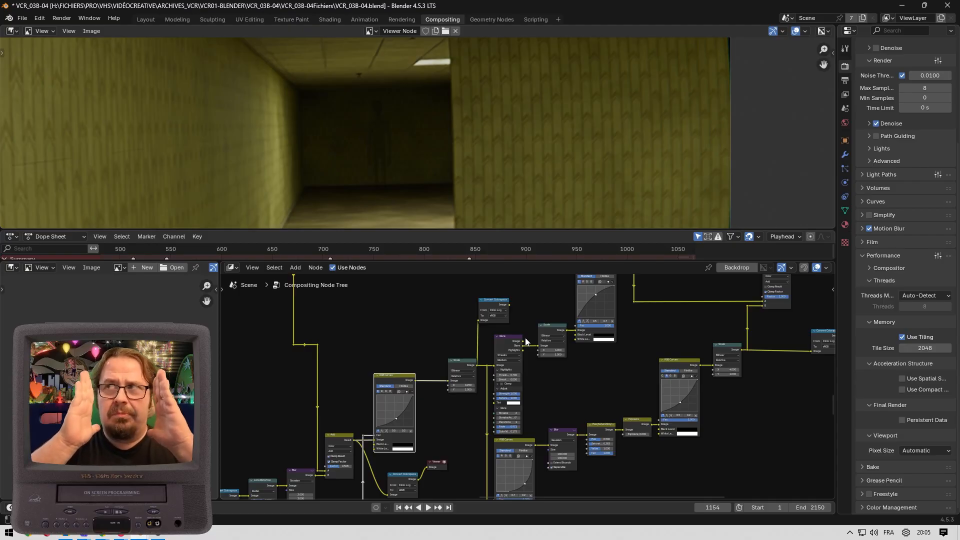
- Preview the Flare frame's streak branch in order: the scaled-down image, the Glare output, the Scale node back up and the RGB Curves
scroll(526, 343, "up", 3)
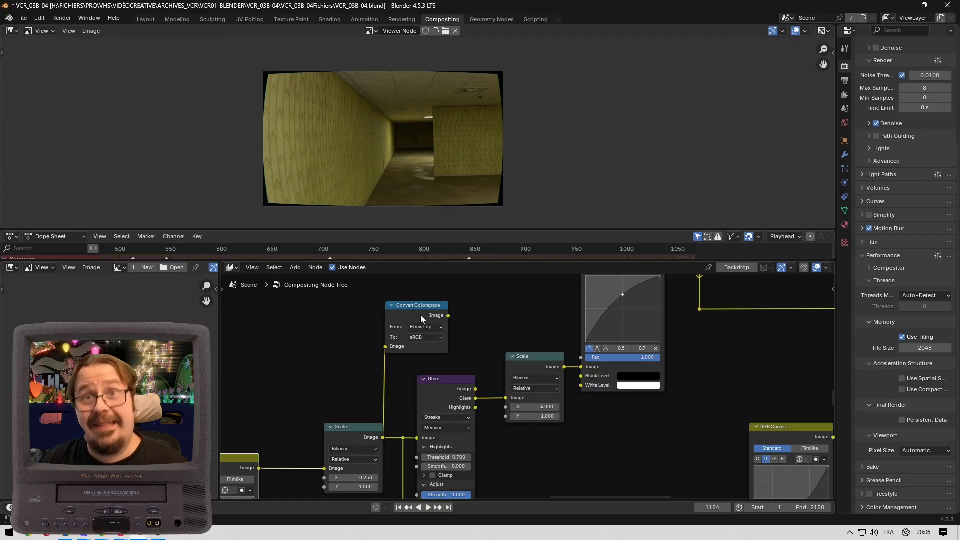
left_click(421, 315, "ctrl+shift")
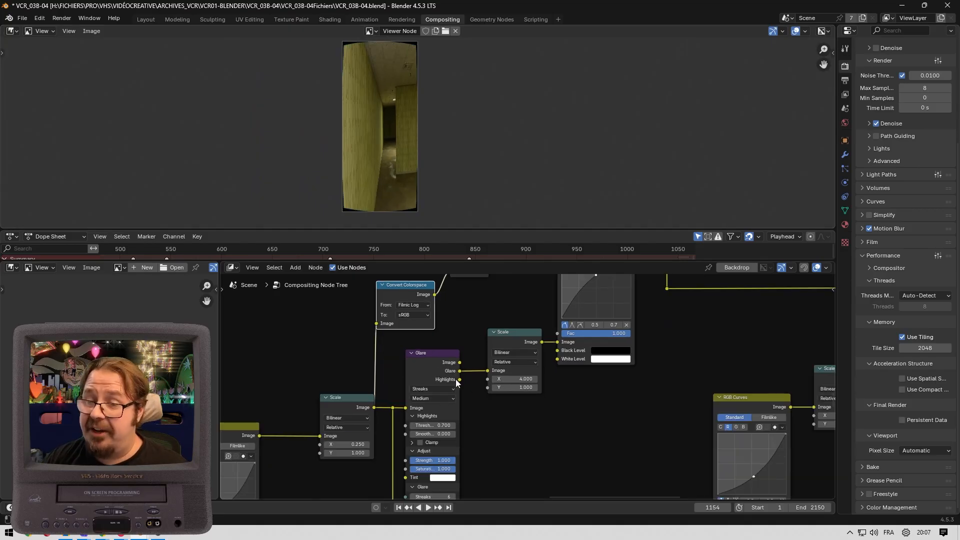
left_click(446, 368, "ctrl+shift")
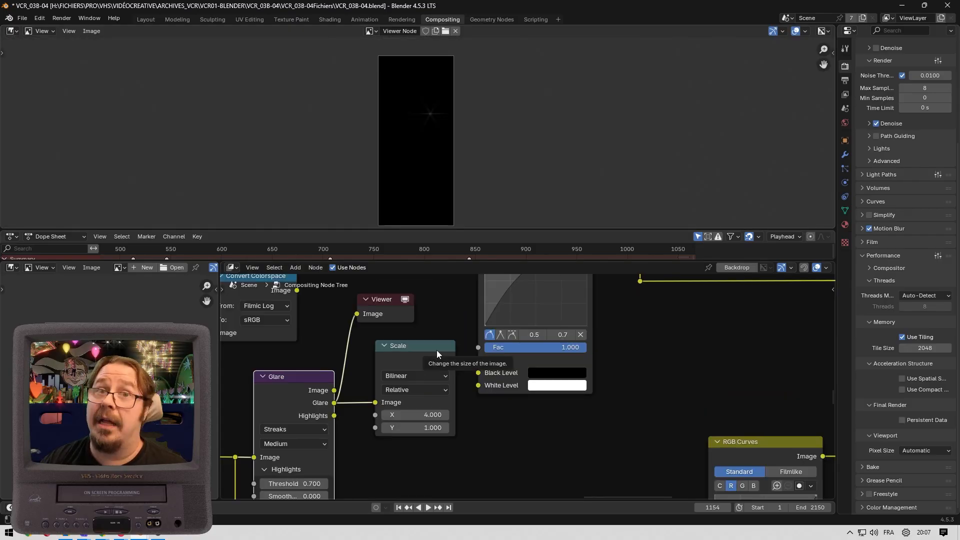
left_click(436, 350, "ctrl+shift")
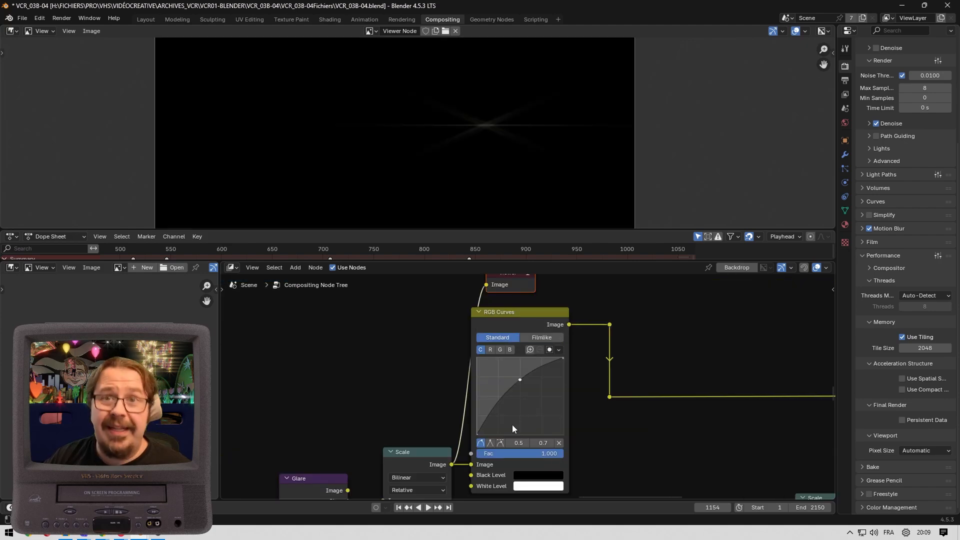
left_click(504, 325, "ctrl+shift")
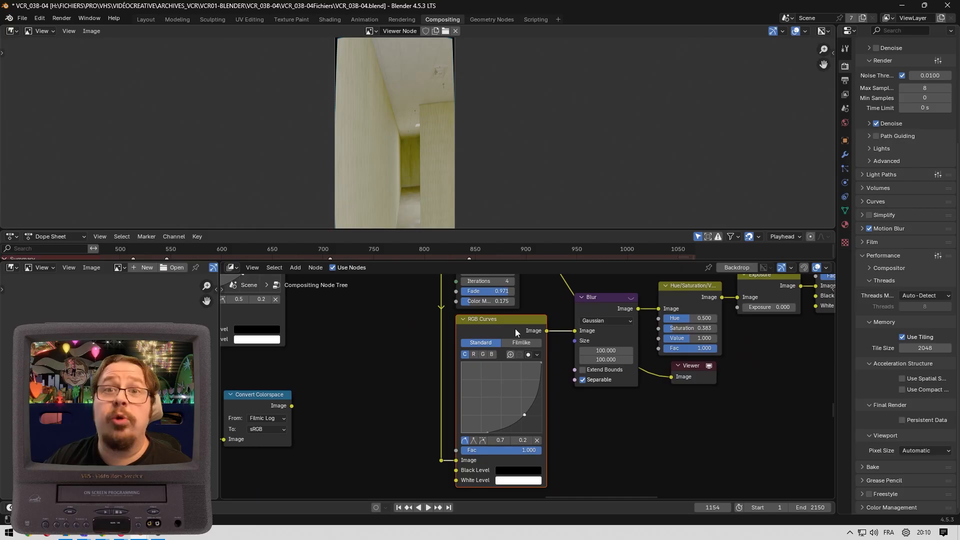
- Preview the Flare frame's lower branch through the Viewer, from RGB Curves and Blur to Hue/Saturation/Value and the nodes after it
left_click(515, 328, "ctrl+shift")
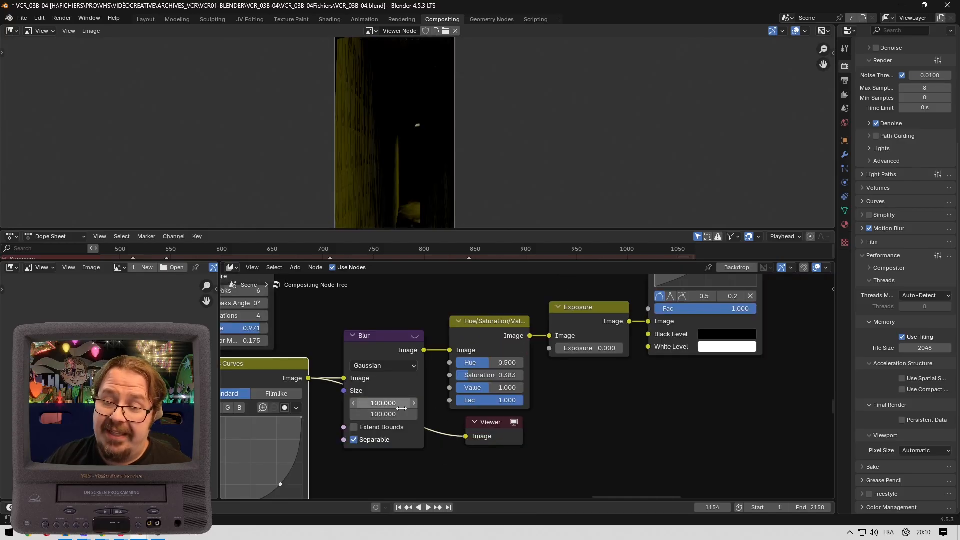
left_click(388, 345, "ctrl+shift")
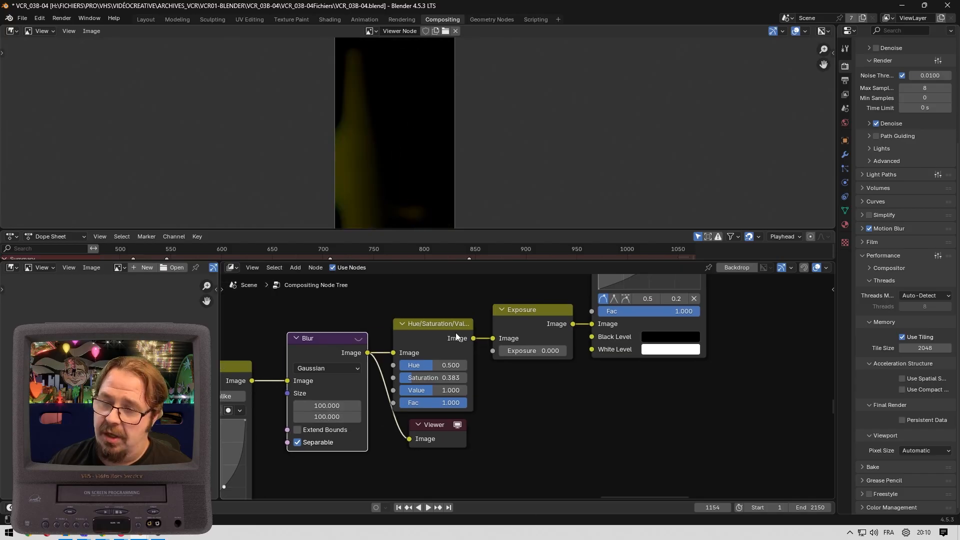
left_click(456, 337, "ctrl+shift")
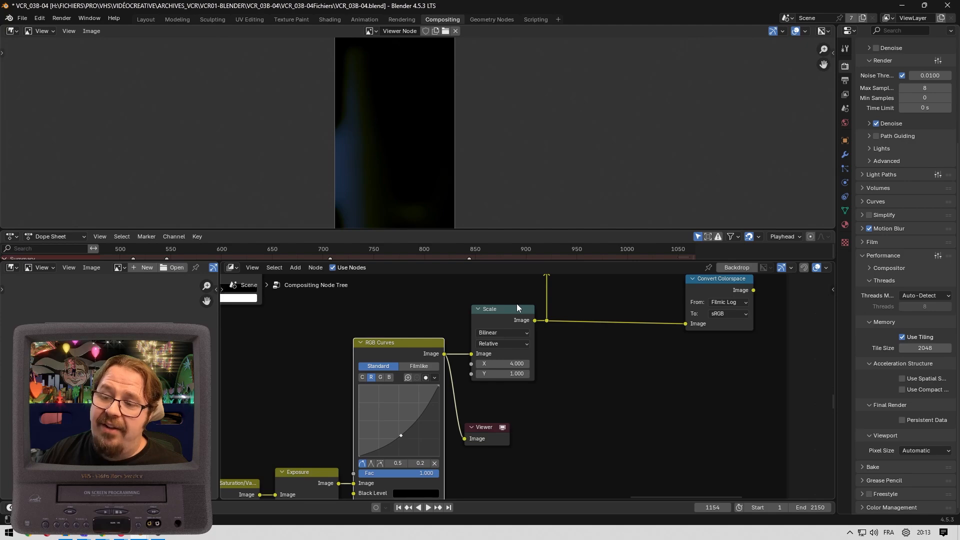
scroll(521, 188, "down", 2)
middle_click_drag(520, 187, 521, 152)
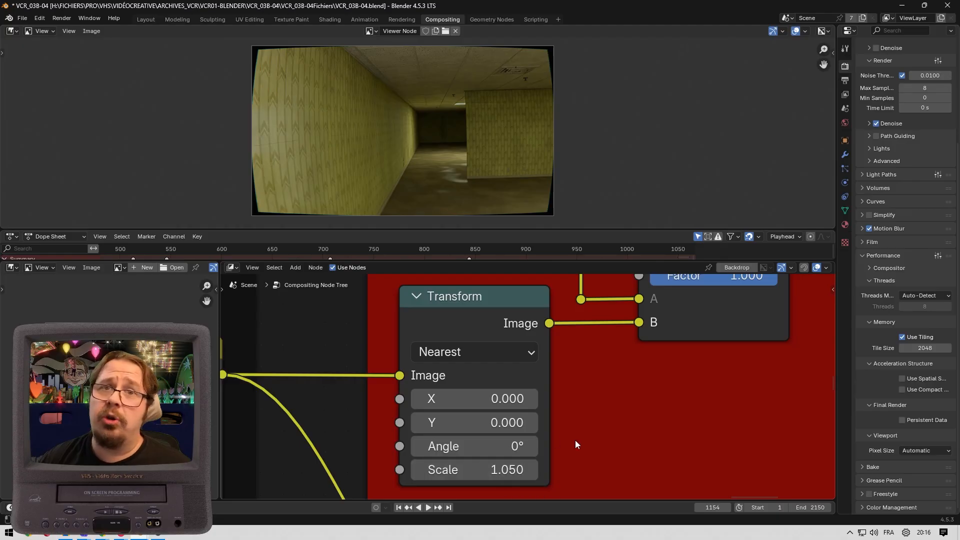
- Examine the Transform and Mix nodes in the Crop frame and preview the cropped result through the Convert Colorspace node after it
scroll(576, 437, "down", 4)
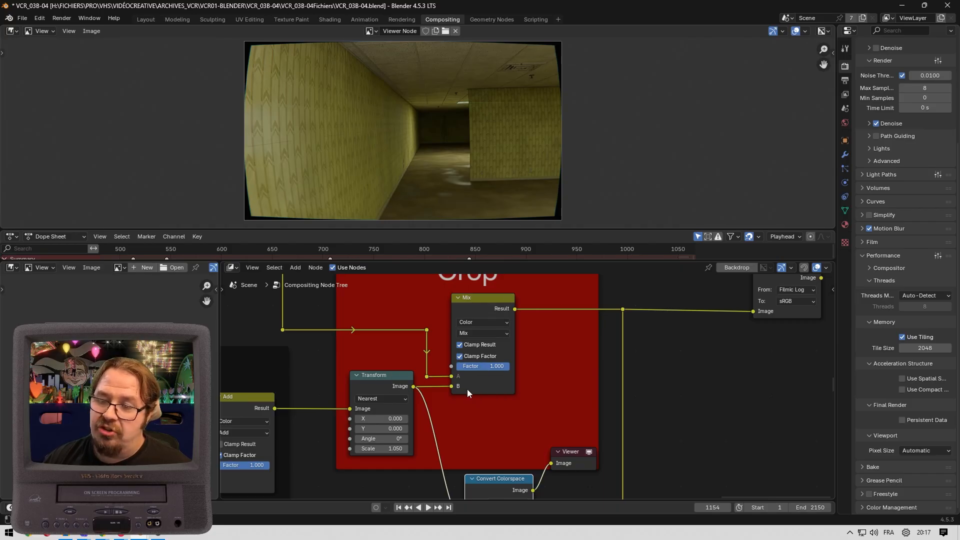
scroll(467, 390, "down", 2)
middle_click_drag(412, 299, 528, 344)
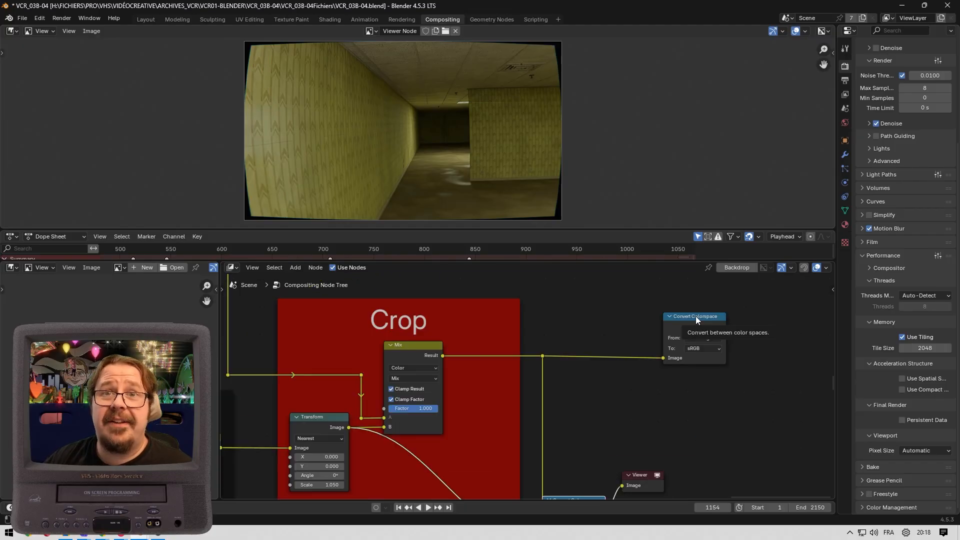
left_click(695, 316, "ctrl+shift")
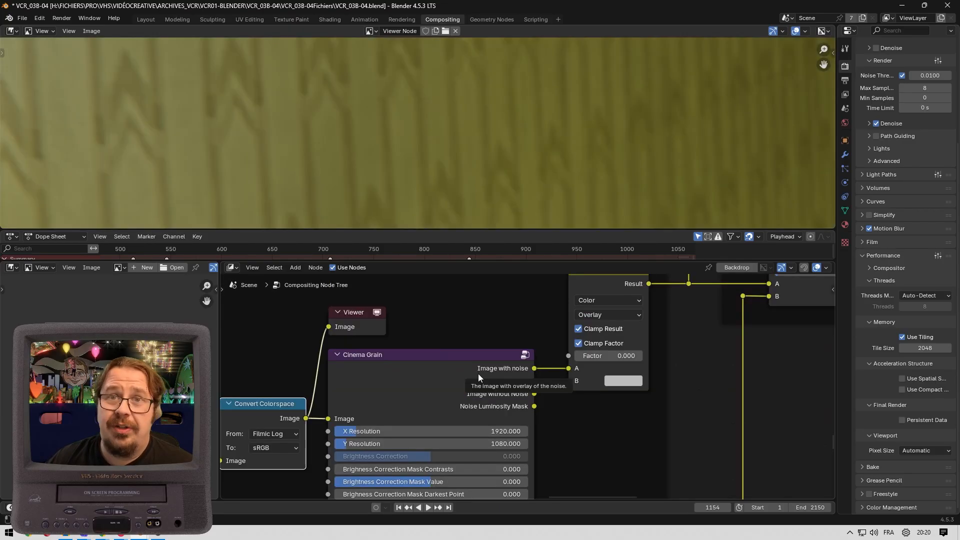
- Preview the Image with noise output of the Cinema Grain group through the Viewer
left_click(478, 376, "ctrl+shift")
scroll(502, 435, "down", 6)
middle_click_drag(501, 433, 493, 347)
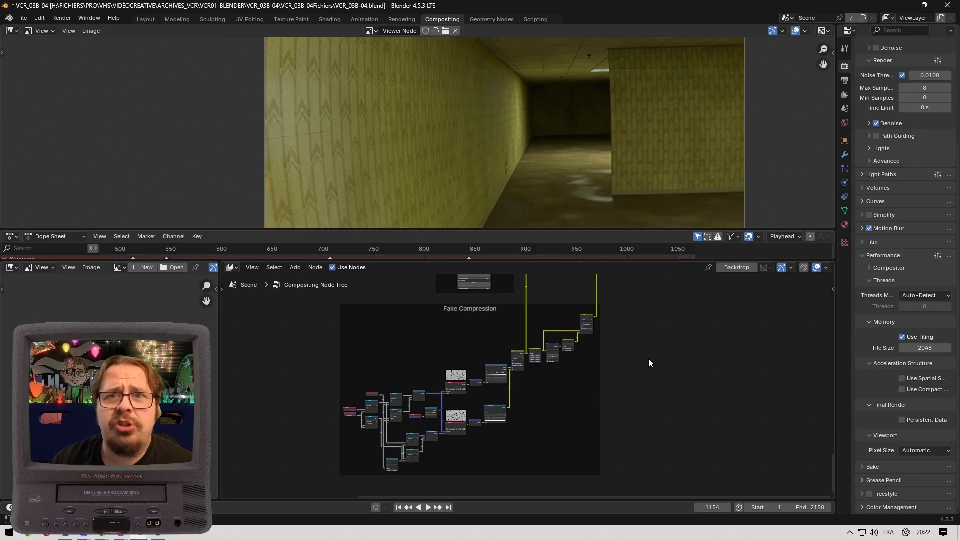
- Preview the large-block and small-block Texture nodes of the Fake Compression frame one after the other
scroll(520, 393, "up", 4)
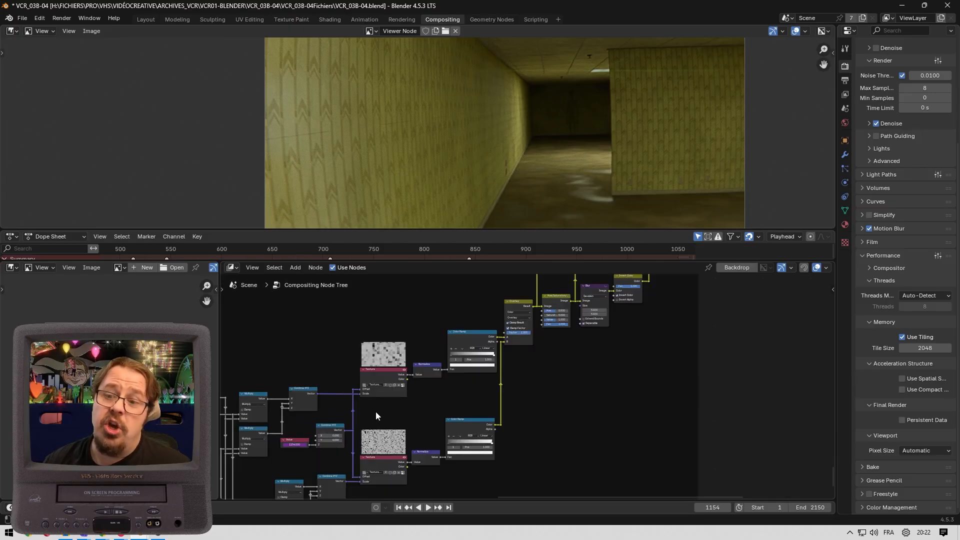
left_click(383, 373, "ctrl+shift")
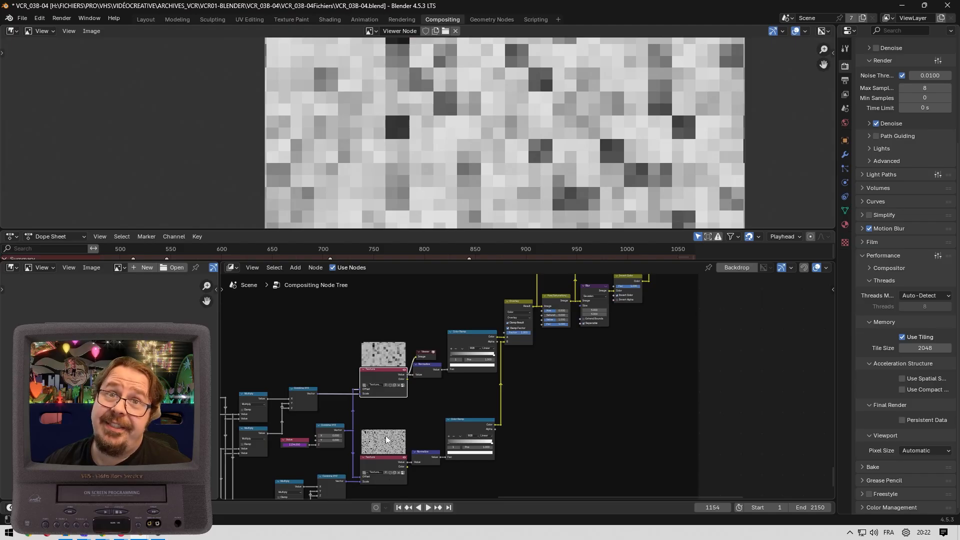
left_click(380, 464, "ctrl+shift")
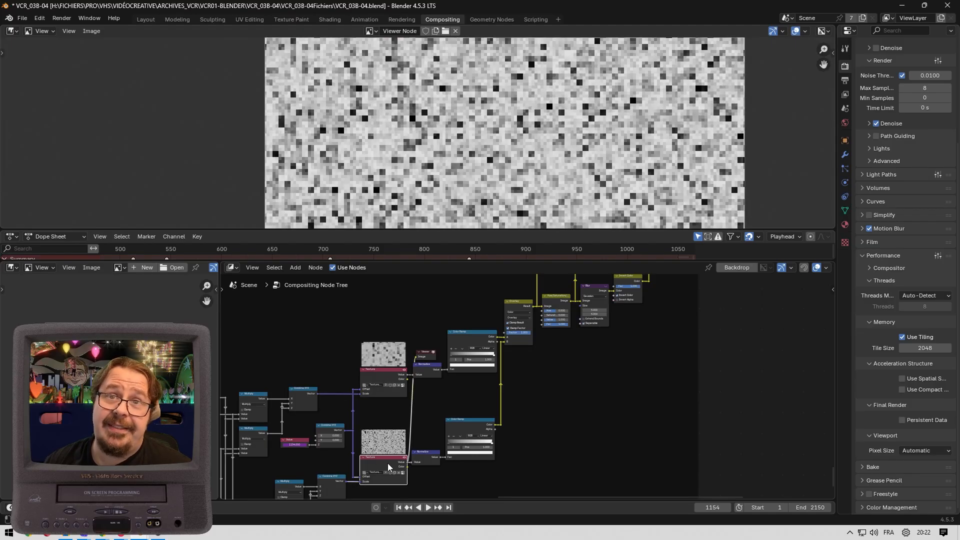
- Preview the second Overlay node, just before the Switch, in the Fake Compression Integration frame
middle_click_drag(655, 296, 463, 467)
scroll(463, 467, "up", 2)
middle_click_drag(551, 295, 569, 356)
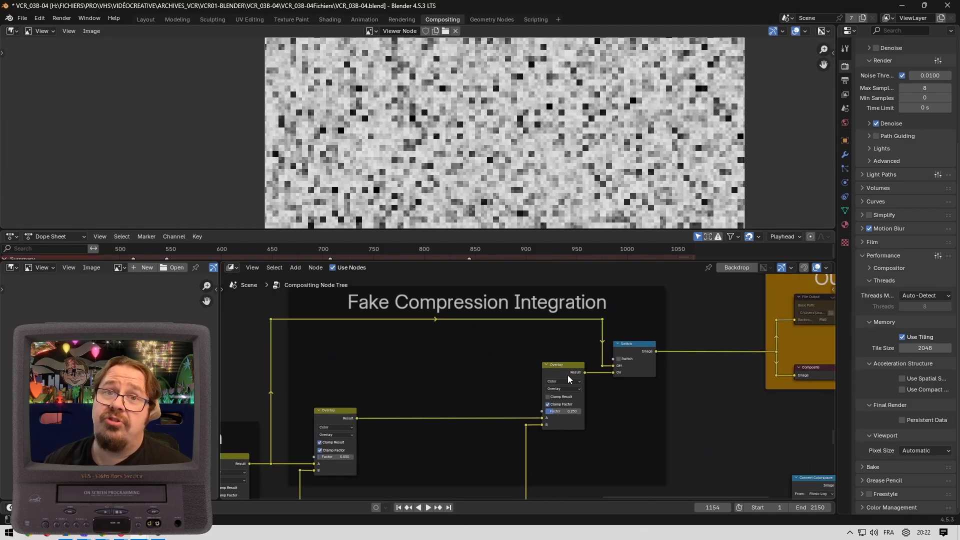
left_click(568, 375, "ctrl+shift")
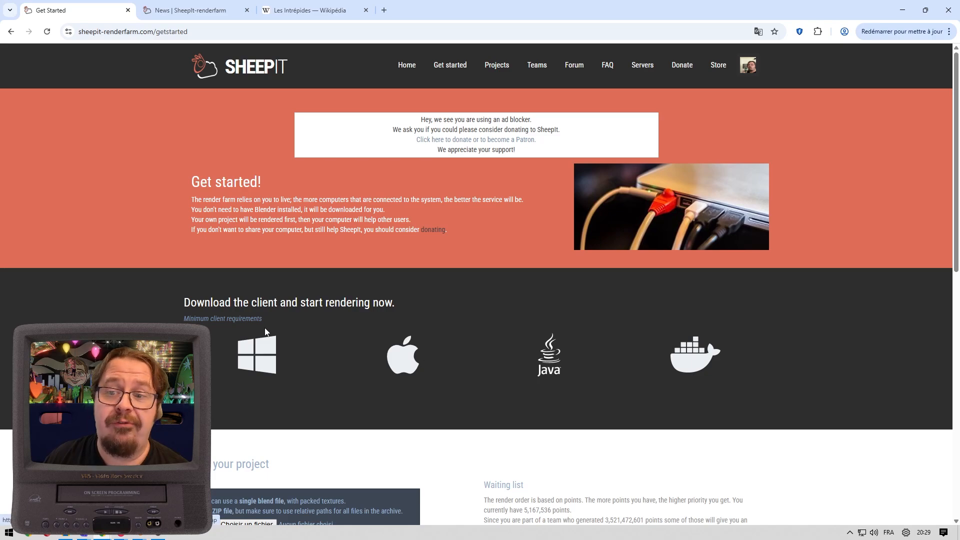
- Review the project upload section and file requirements on the SheepIt Get Started page
scroll(278, 282, "down", 5)
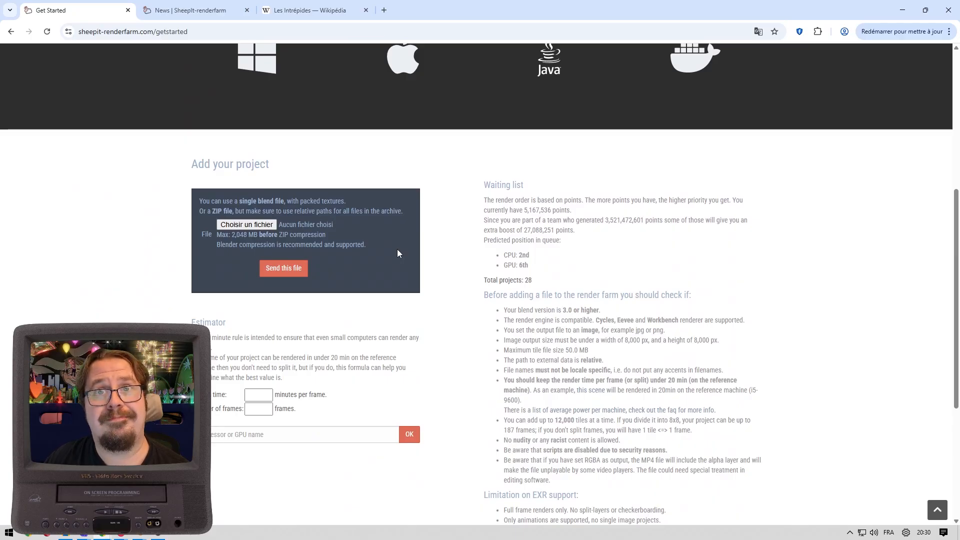
- Switch back to Blender and pack the external resources into the blend file
key("alt+Tab")
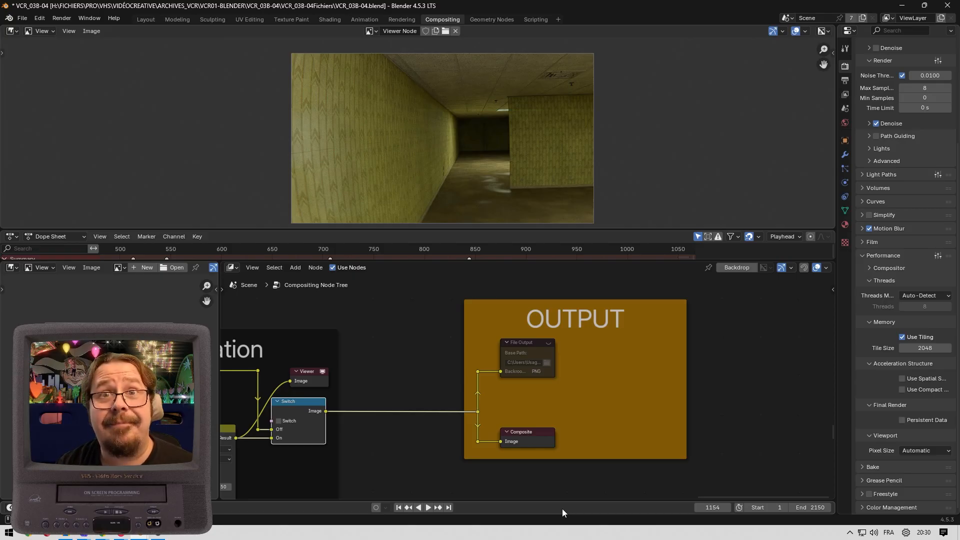
left_click(25, 18)
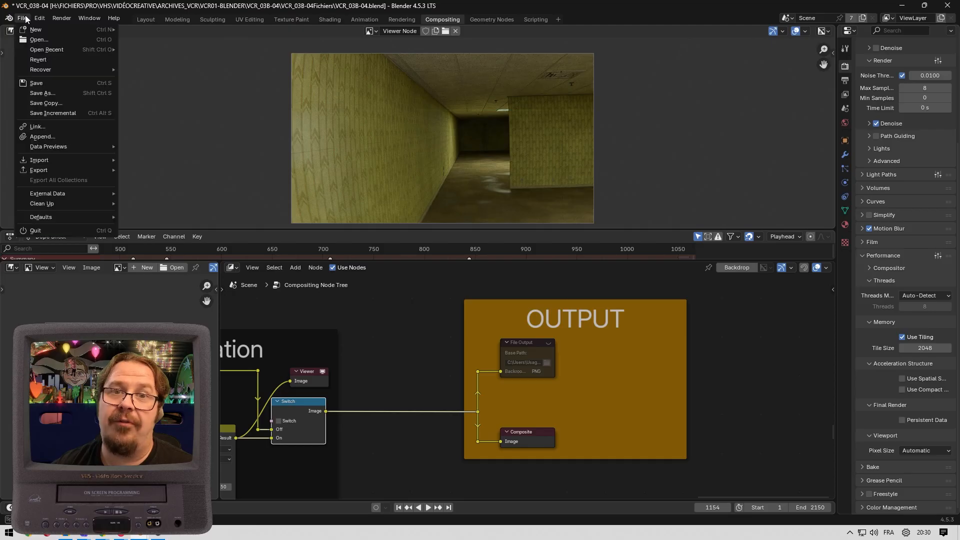
mouse_move(72, 194)
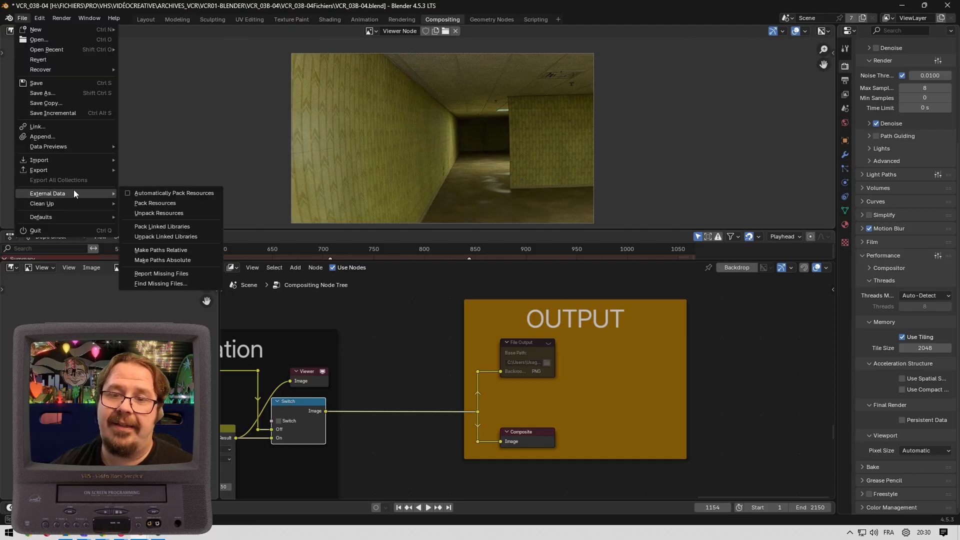
left_click(159, 204)
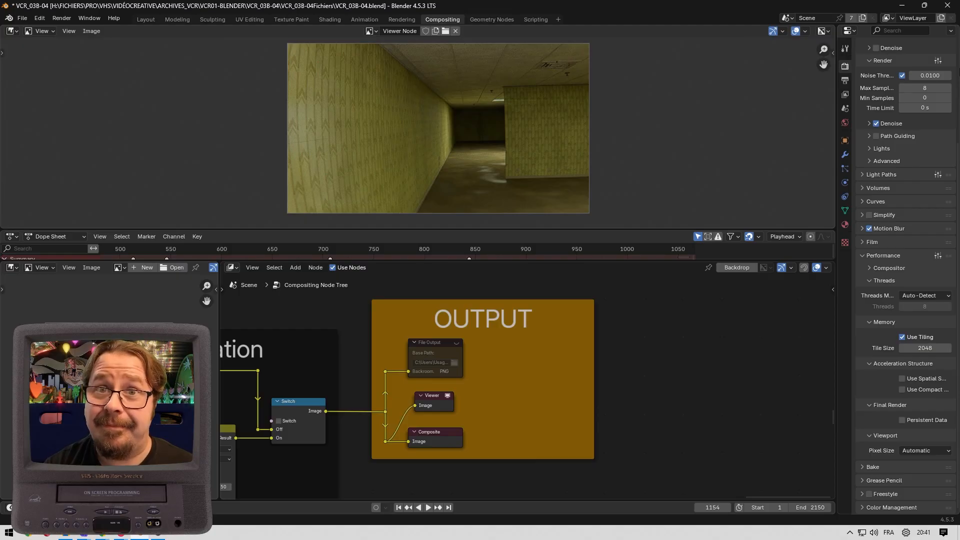
left_click_drag(24, 458, 24, 512)
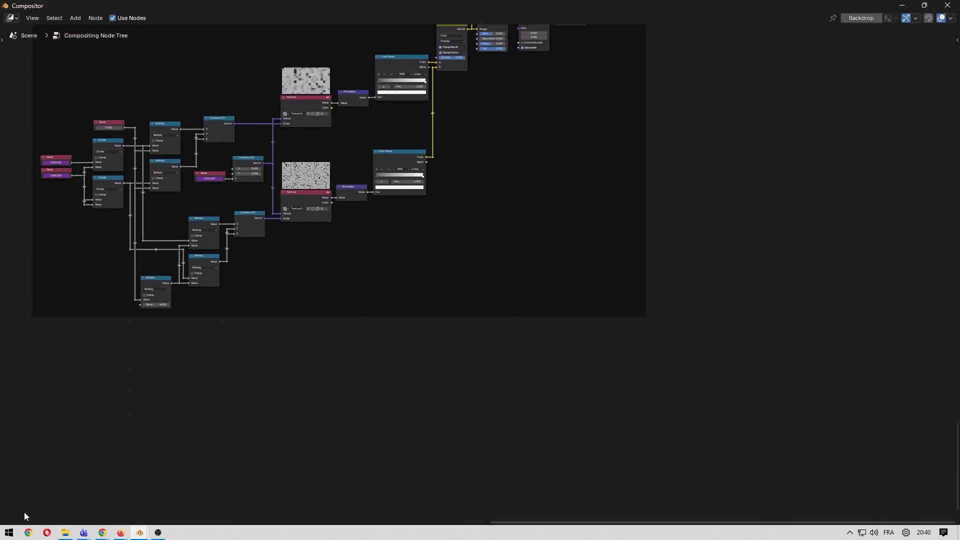